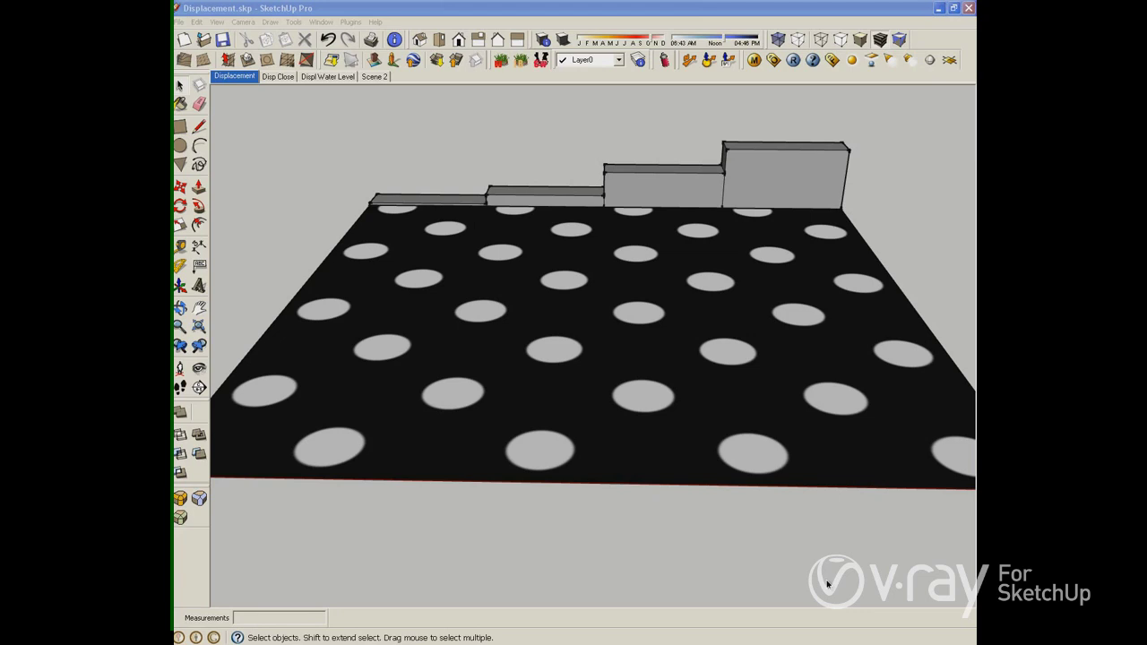
Examine the Displacement material's displacement map parameters with both of its Diffuse layer sections collapsed
left_click(753, 59)
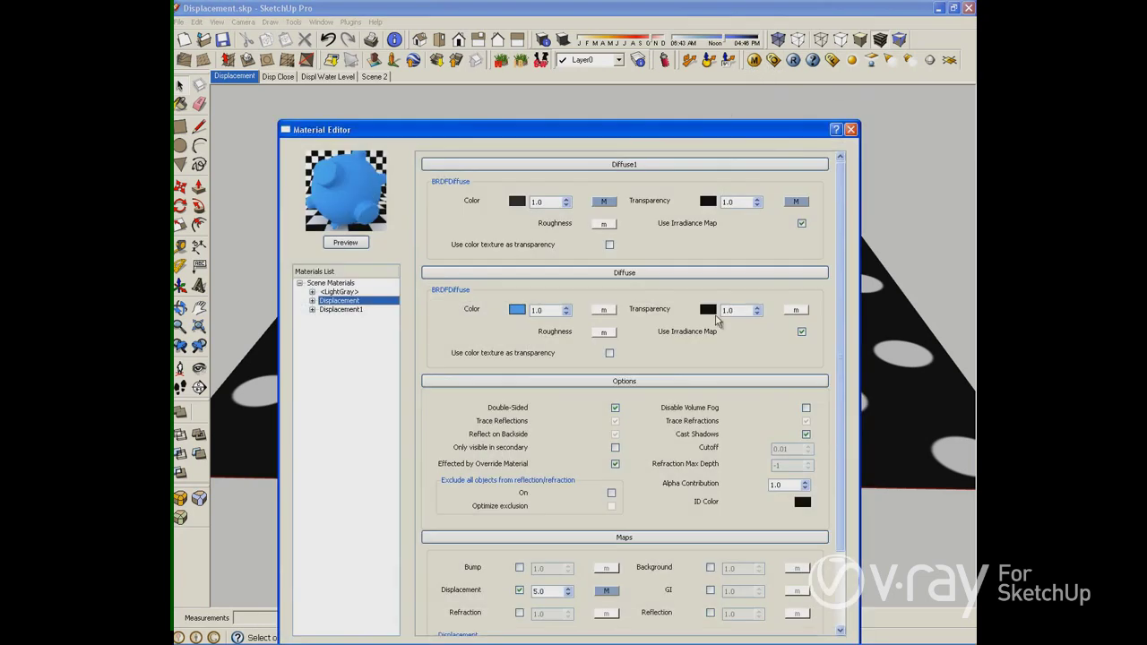
left_click(619, 272)
left_click(613, 165)
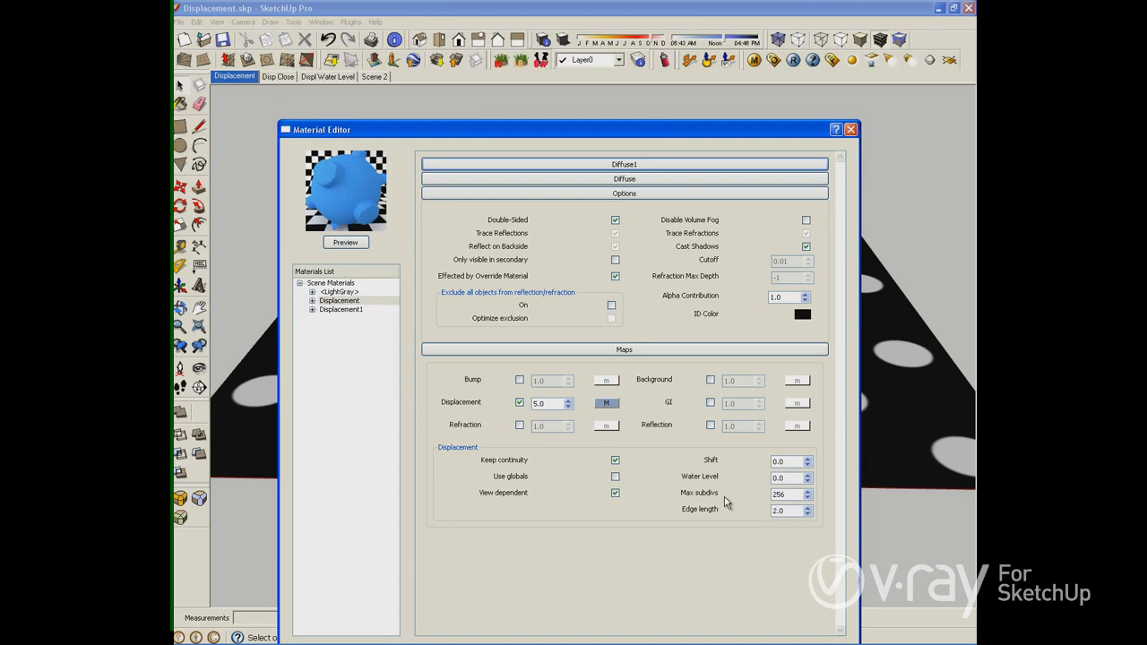
left_click(851, 131)
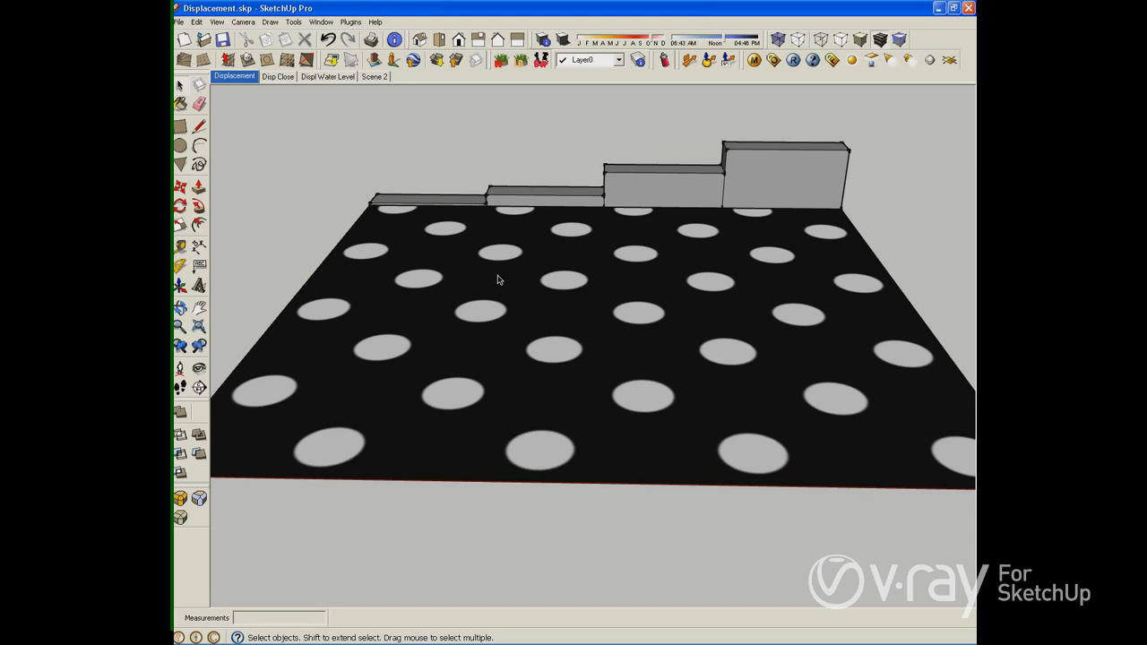
Try a displacement amount of 1.0 on the Displacement material and set it back to 5
left_click(754, 60)
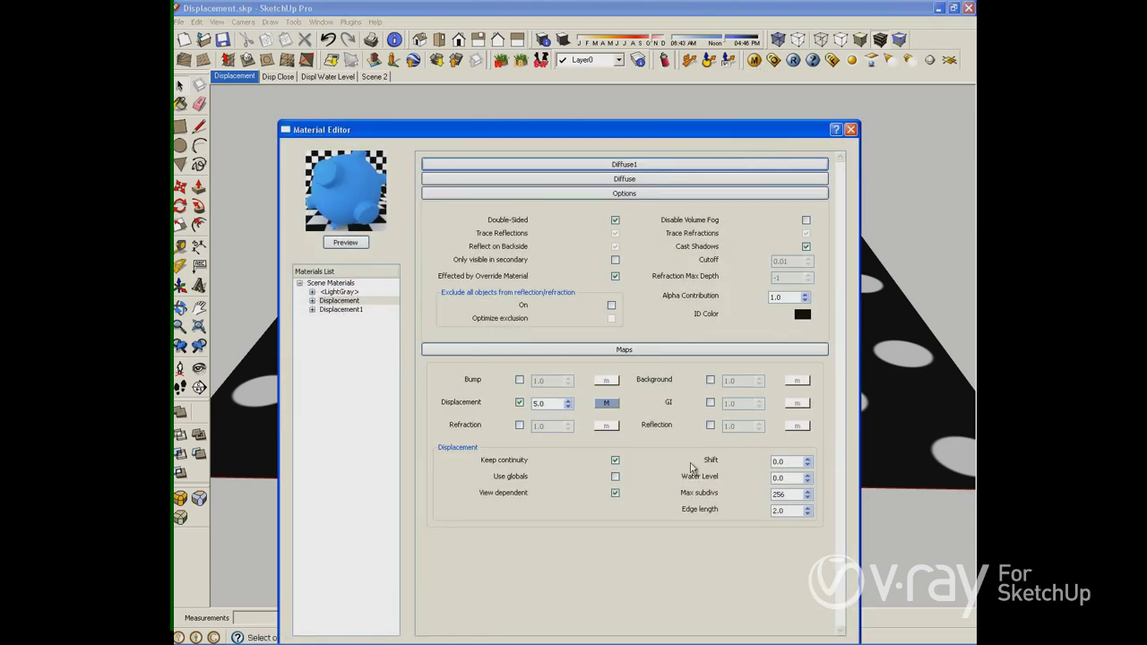
double_click(542, 403)
type("1.0")
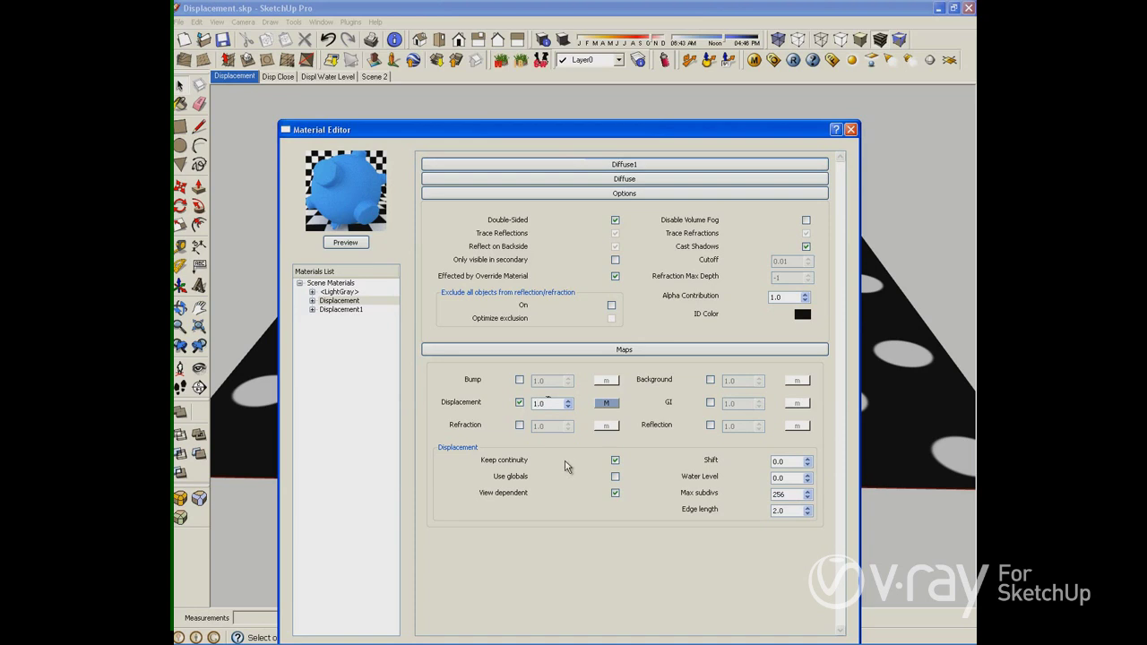
double_click(549, 404)
type("5")
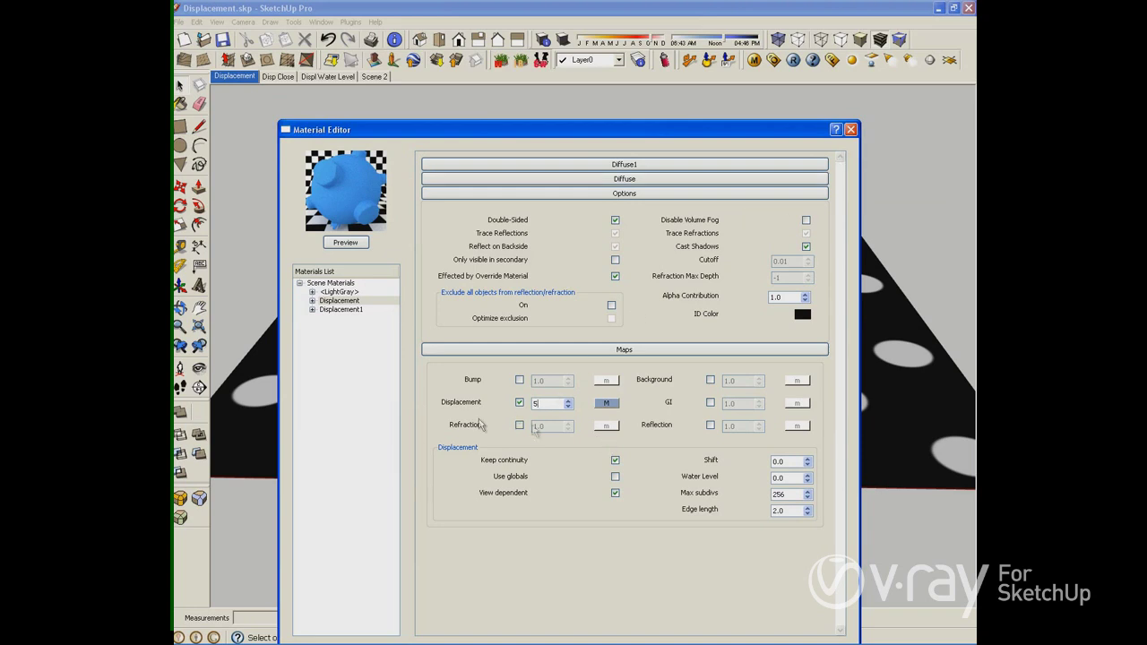
left_click(850, 130)
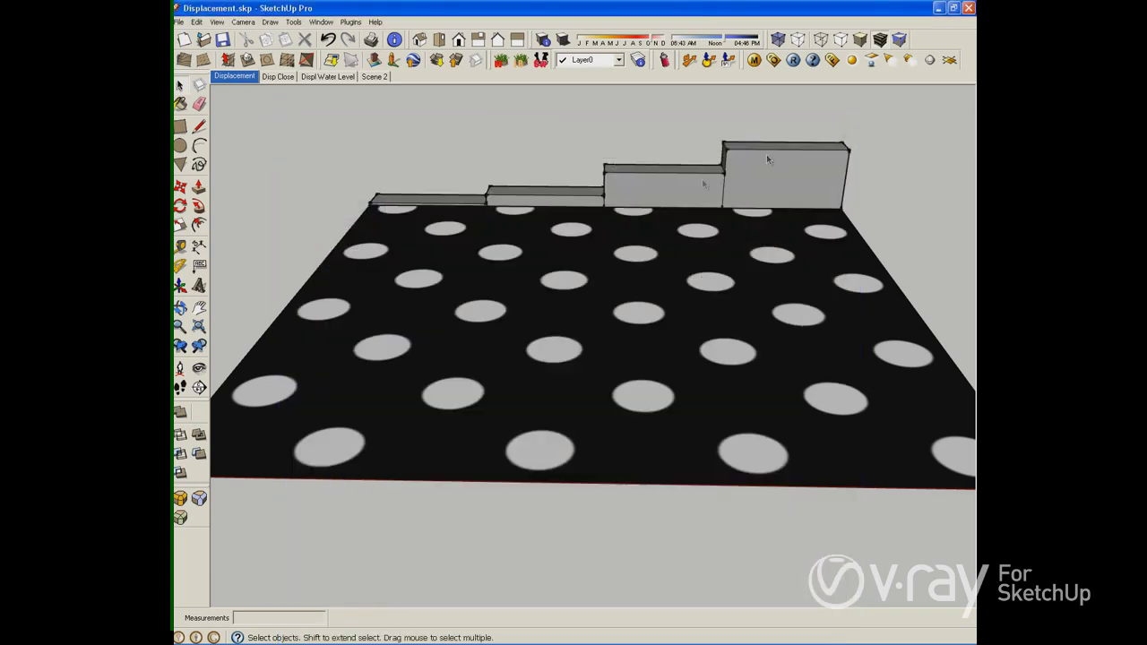
Render the Displacement scene and compare the height of the raised dots with the material's displacement amount
left_click(793, 60)
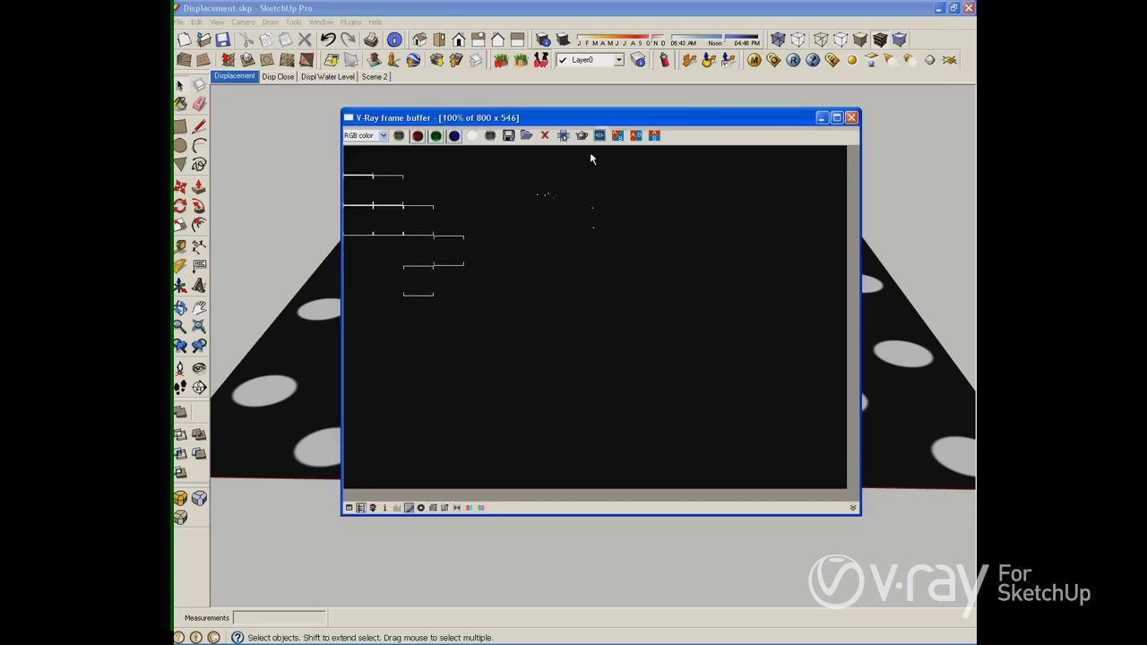
left_click_drag(552, 118, 548, 225)
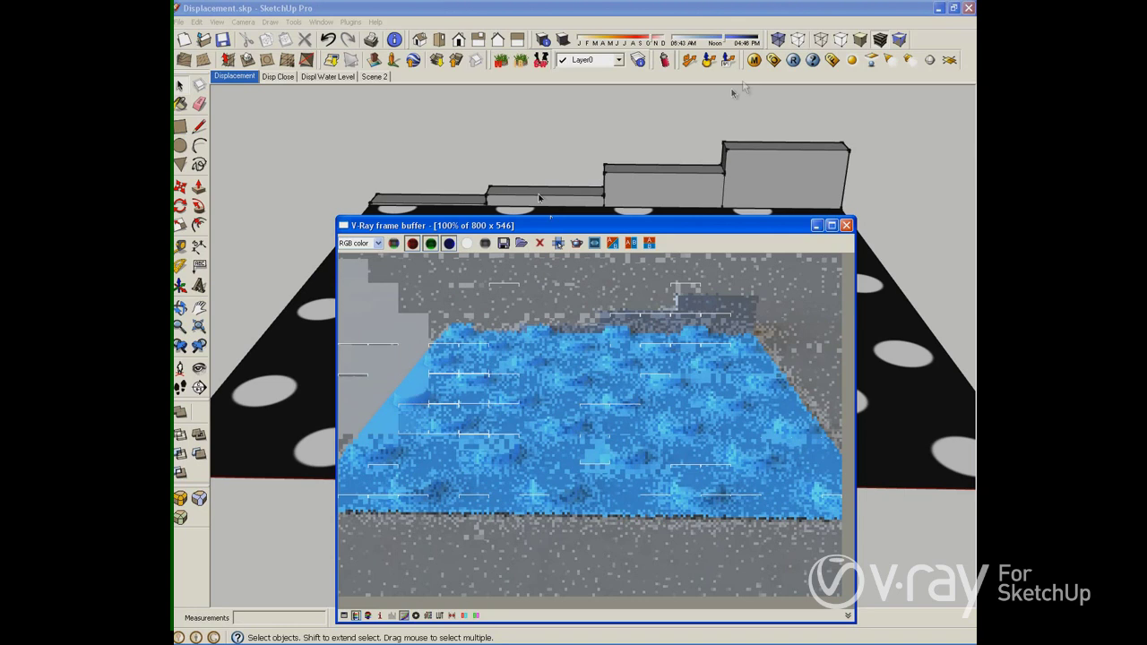
left_click(754, 60)
left_click_drag(550, 404, 528, 404)
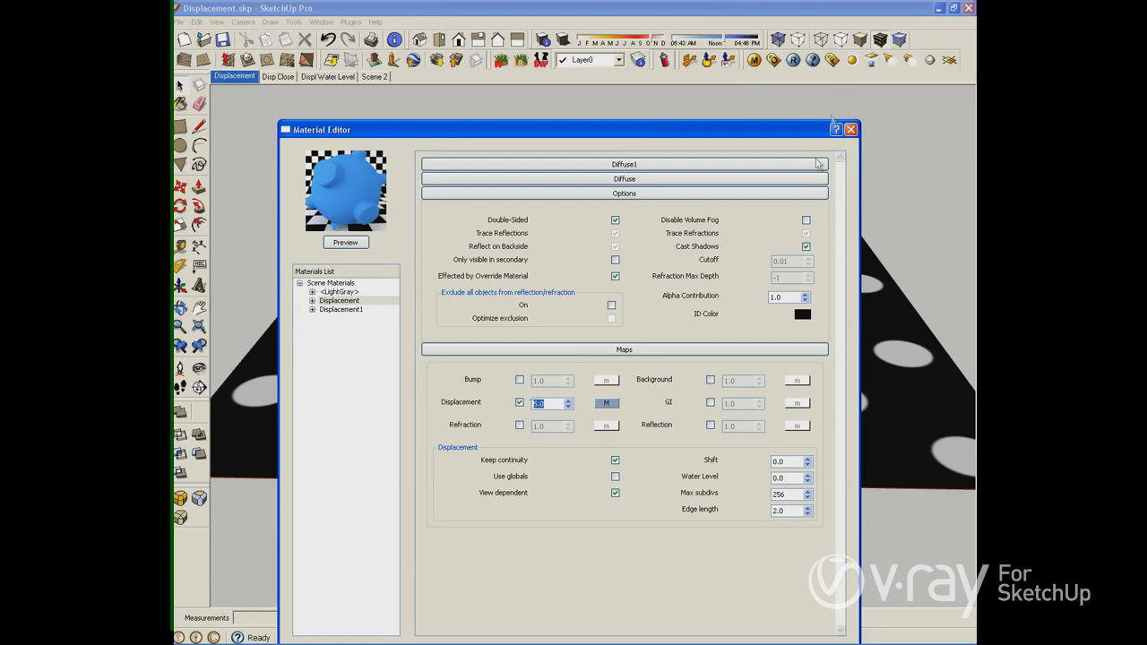
left_click(851, 129)
left_click_drag(591, 225, 587, 139)
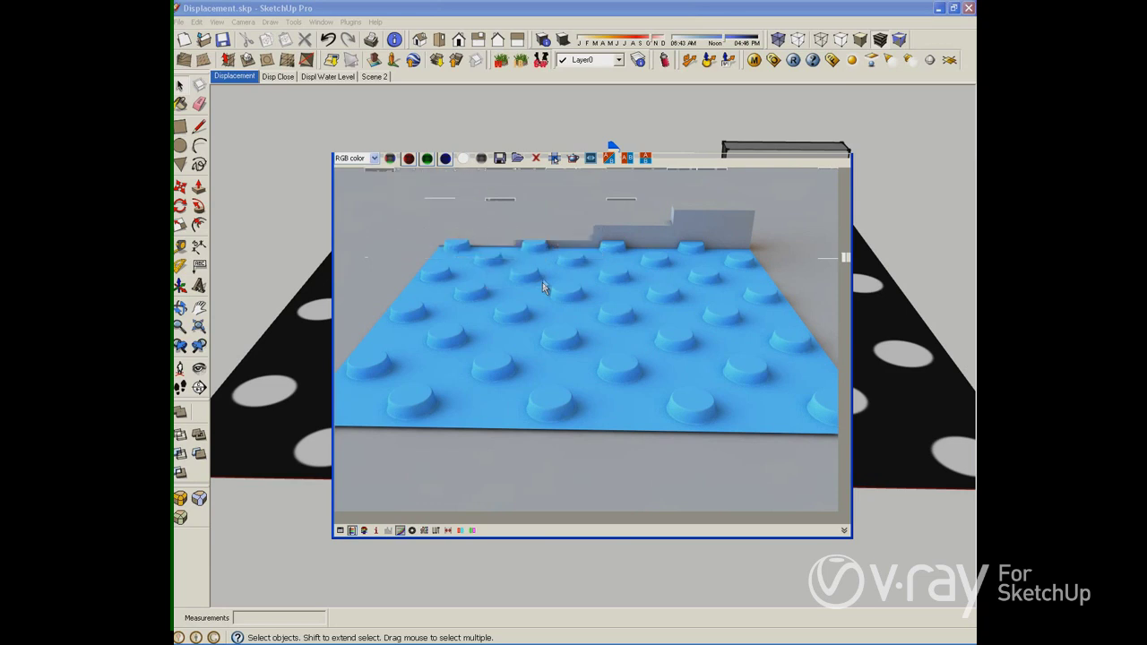
scroll(531, 241, "up", 3)
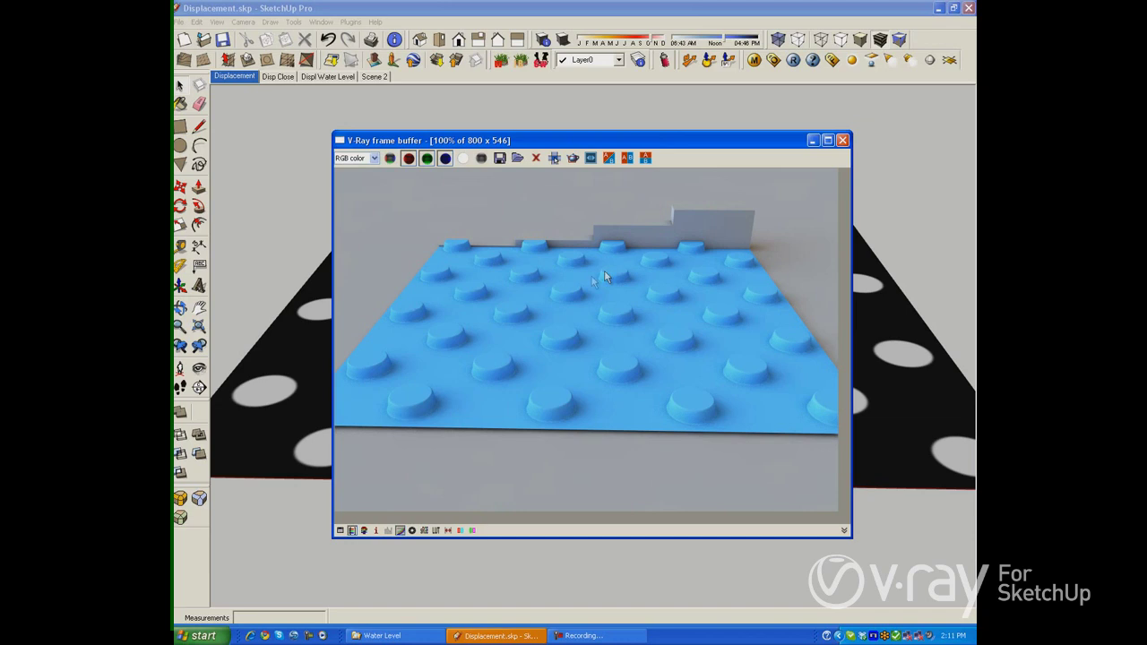
left_click(842, 140)
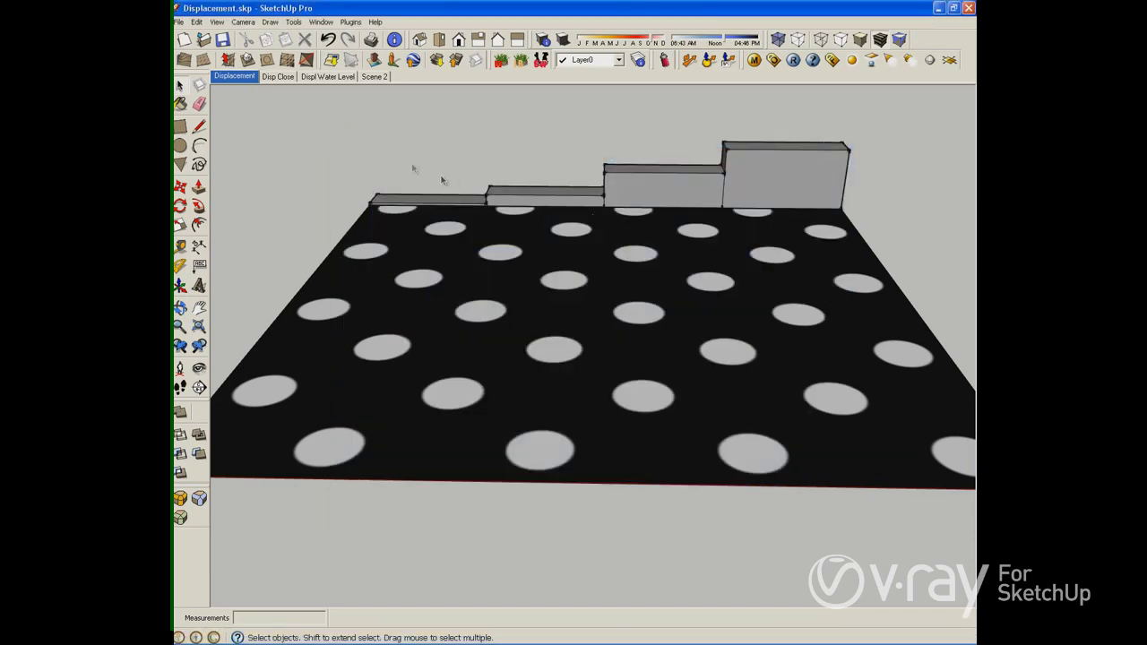
Switch to the Disp Close scene and set the Displacement material's edge length to 4
left_click(281, 81)
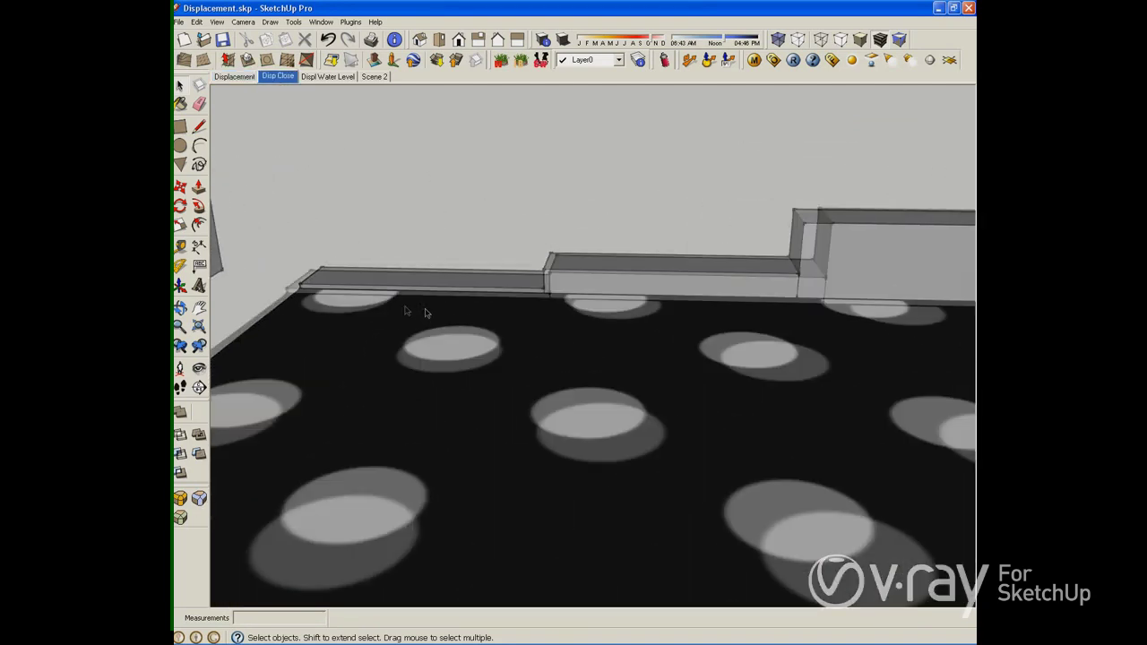
left_click(772, 63)
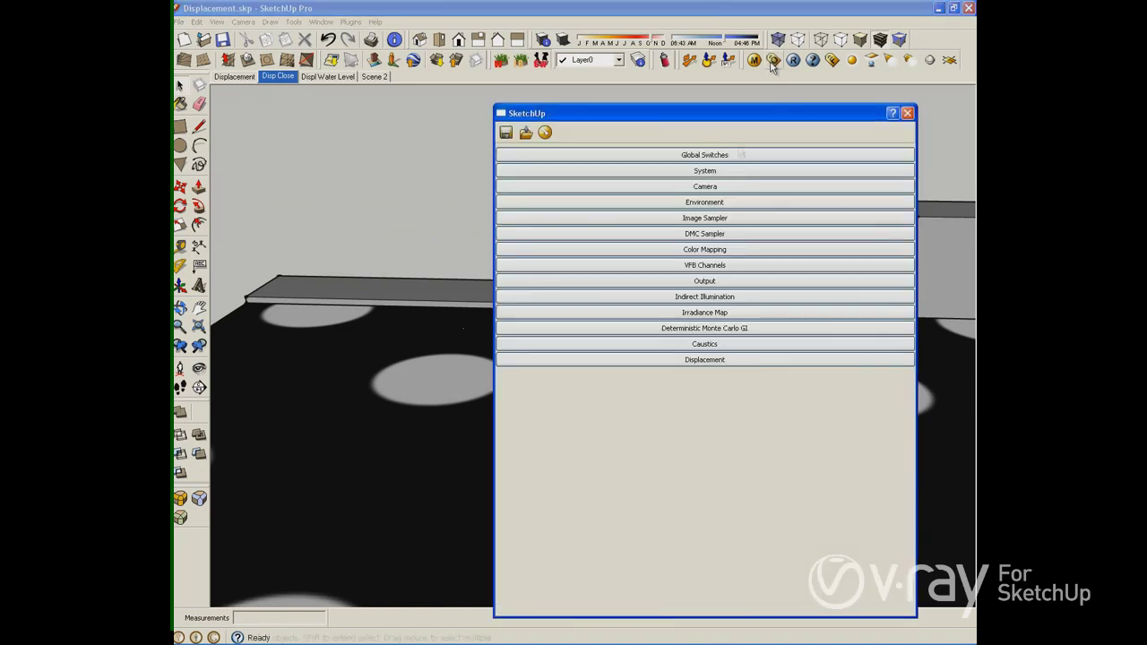
left_click(907, 113)
left_click(754, 61)
double_click(779, 511)
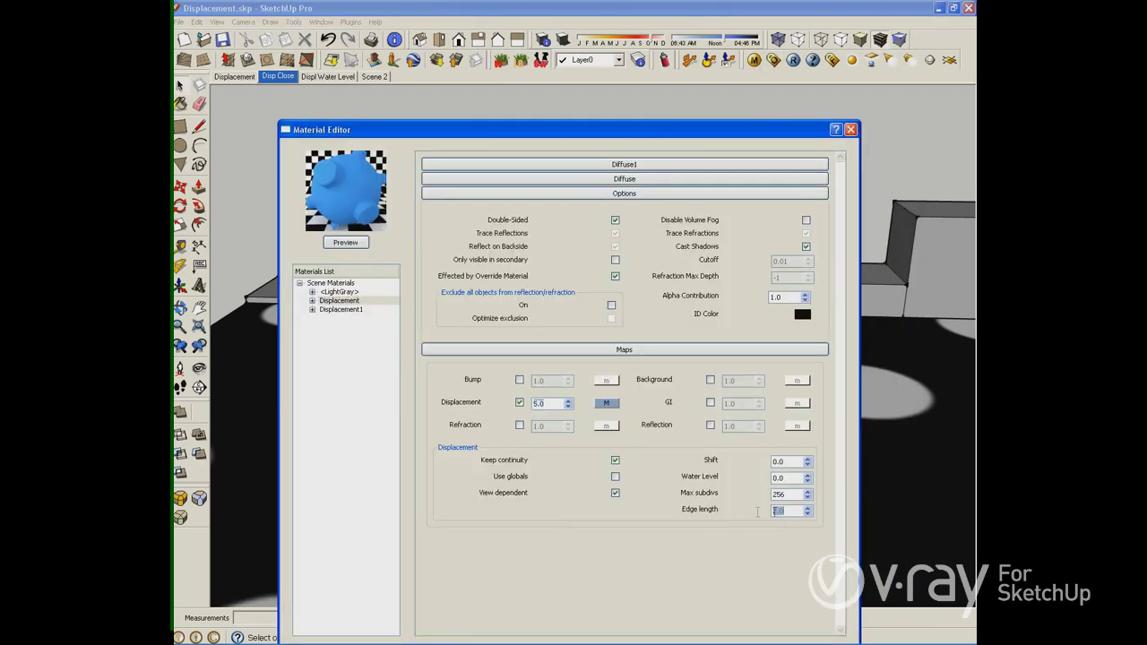
type("4")
left_click(849, 131)
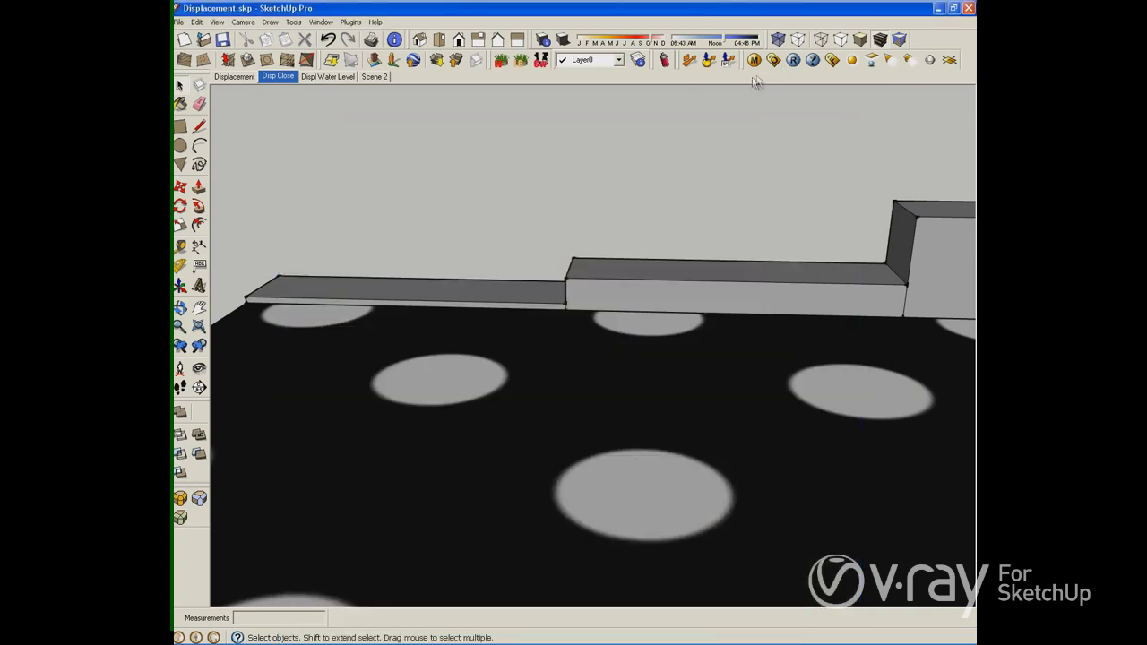
Render the Disp Close scene and define a render region around the single dot in the second row from the back
left_click(793, 60)
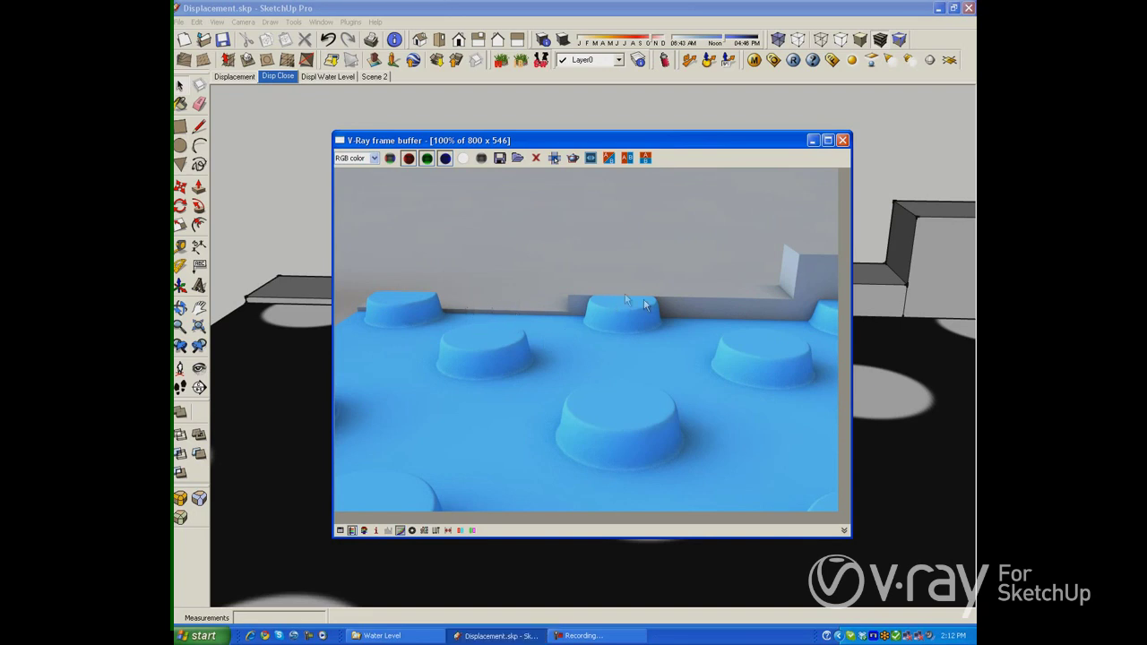
left_click(573, 158)
left_click_drag(572, 224, 461, 293)
left_click_drag(407, 261, 625, 389)
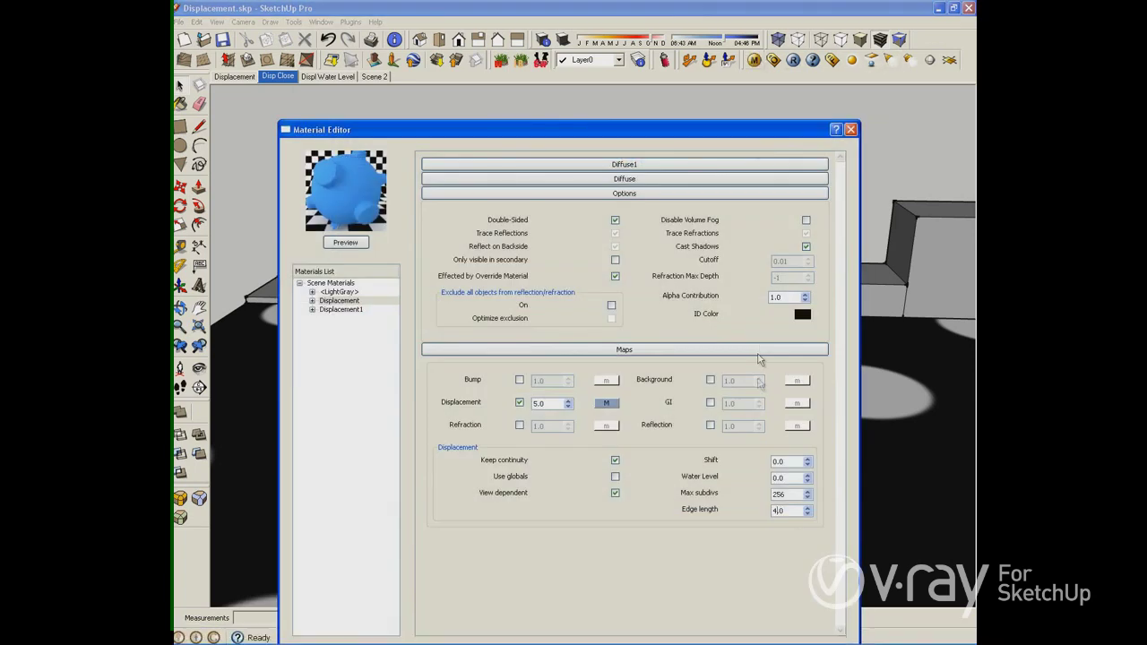
Set the Displacement material's water level to 1 and re-render the region to inspect the clipped dot up close
left_click_drag(795, 478, 753, 485)
type("1")
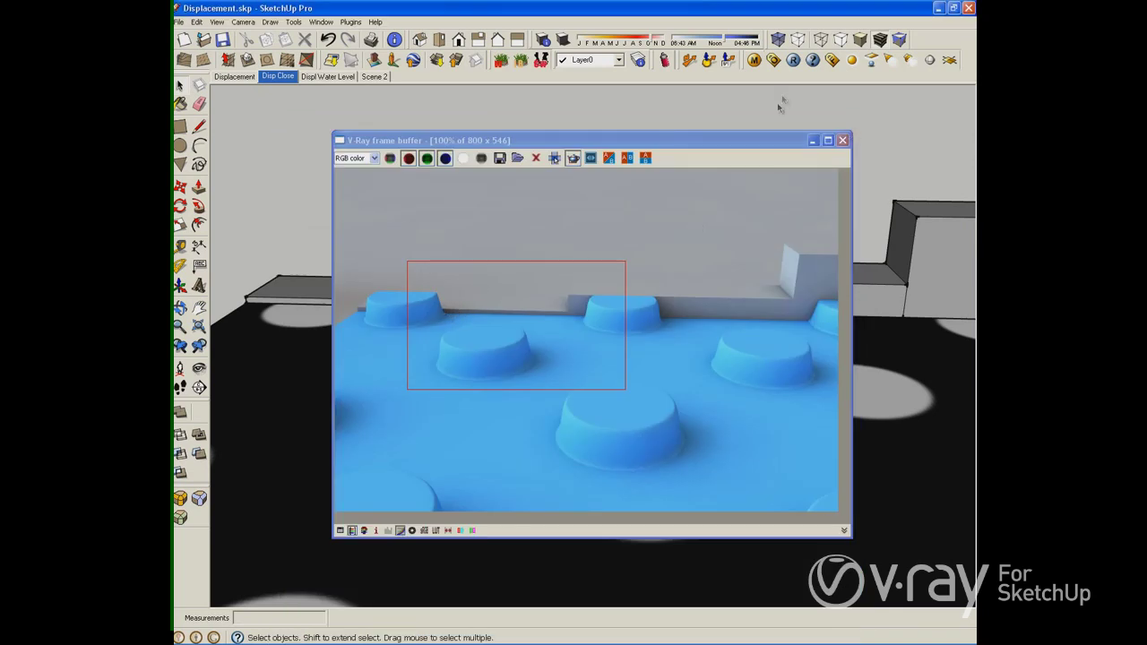
left_click(794, 61)
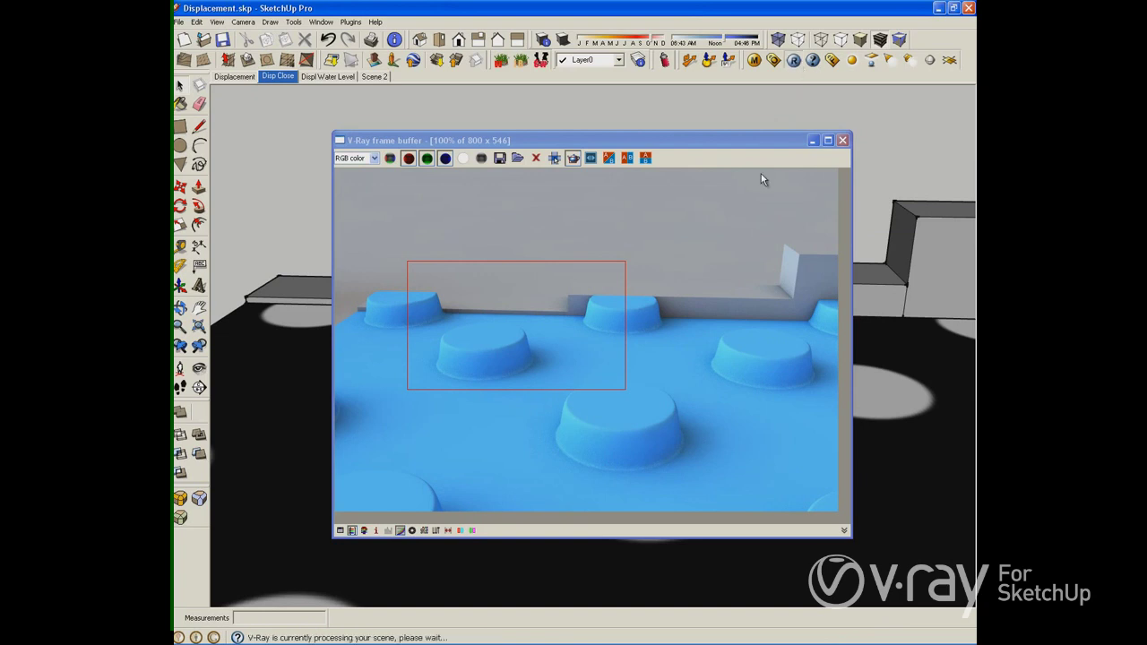
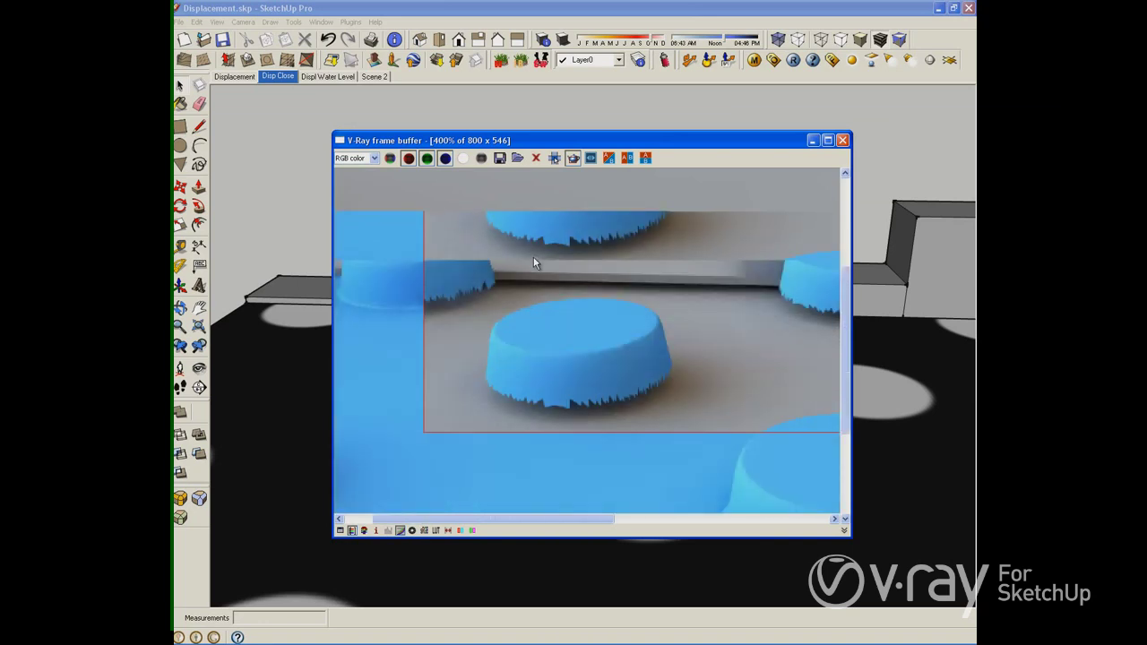
double_click(534, 256)
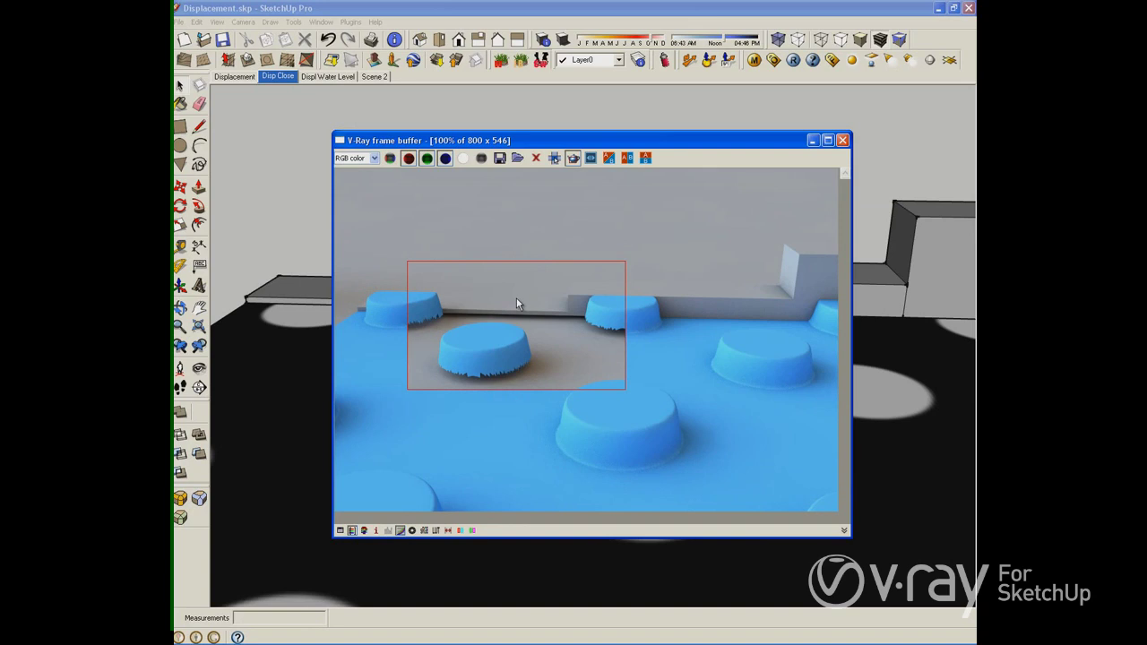
Change the Displacement material's water level again, re-render the region, and turn off region rendering
left_click(753, 60)
left_click_drag(787, 481, 751, 483)
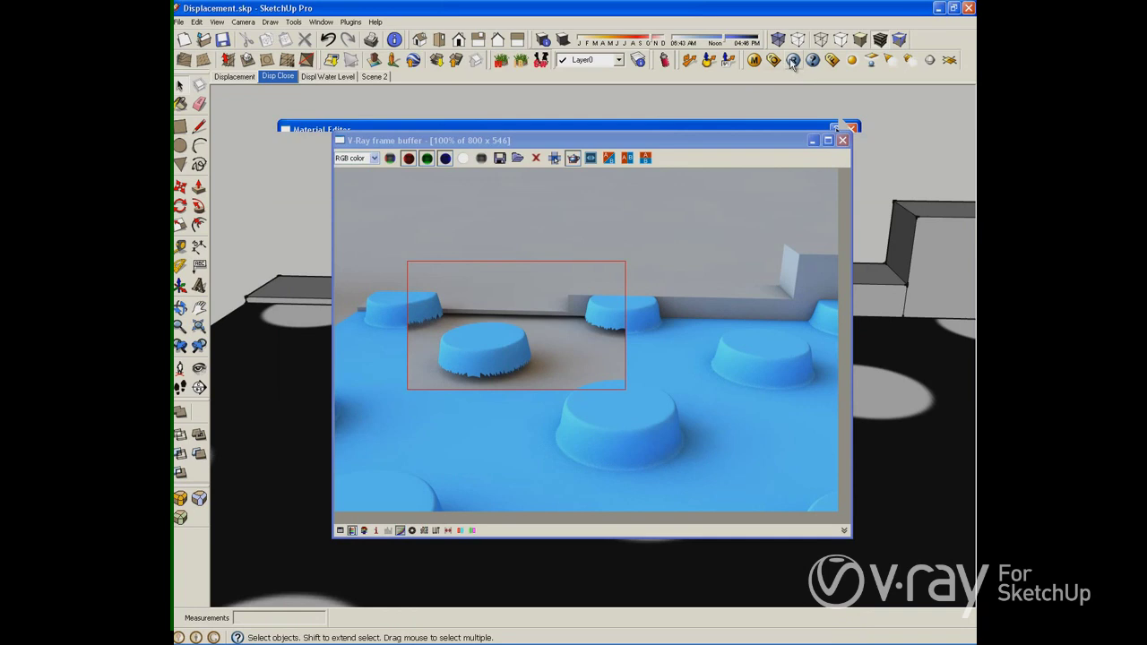
left_click(793, 60)
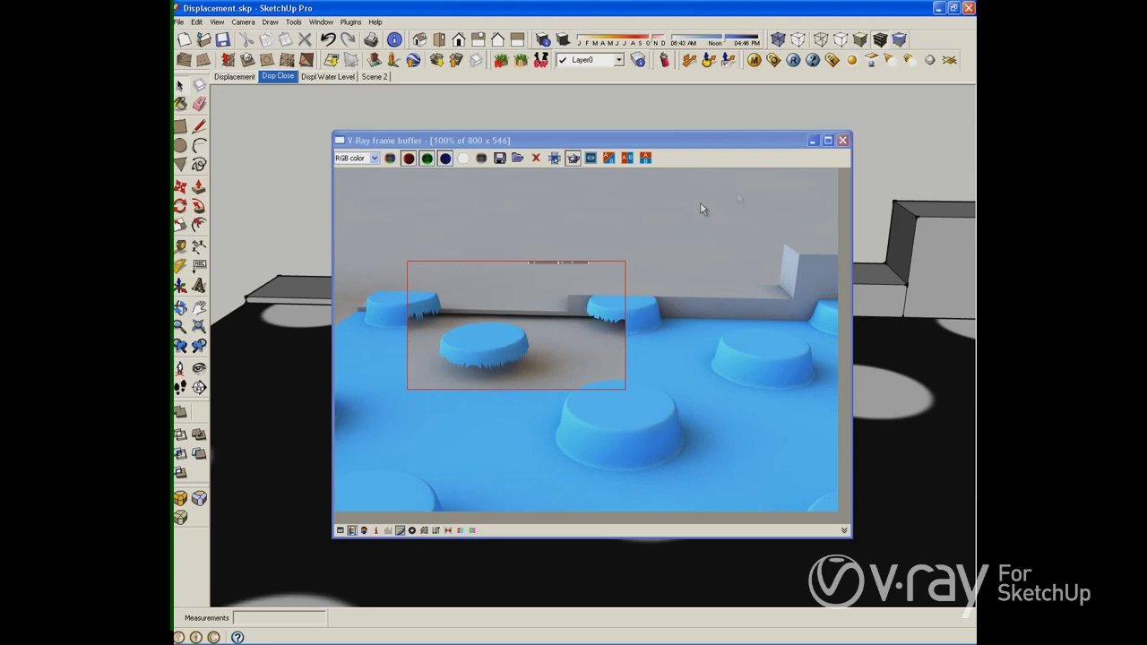
left_click(573, 159)
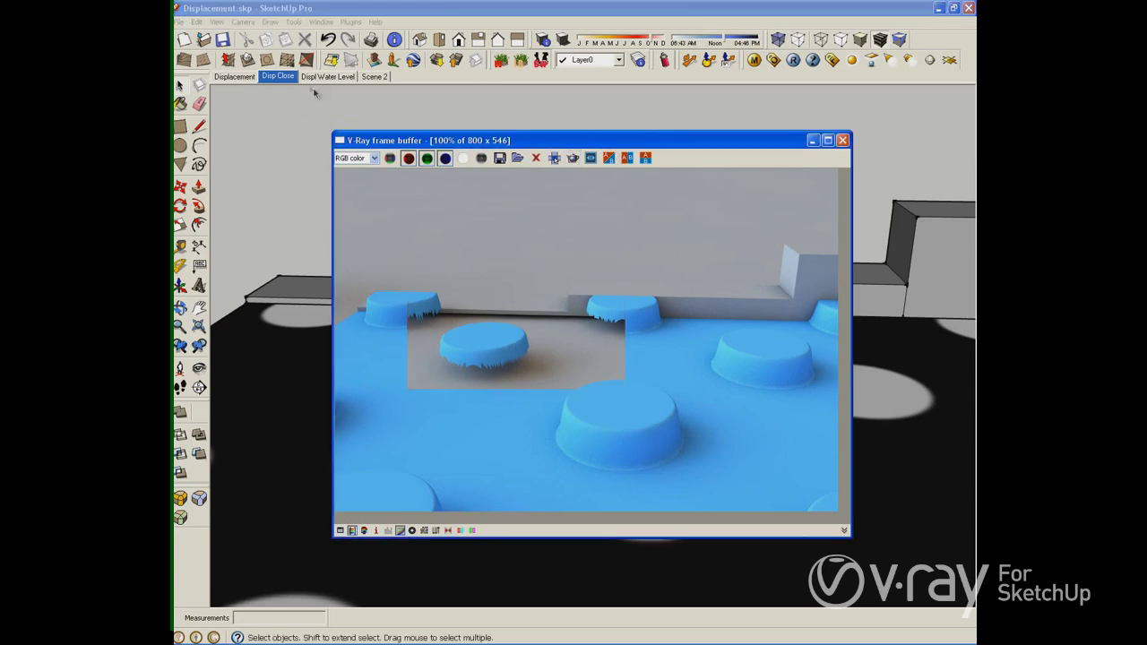
Switch to the Displ Water Level scene with the lace-textured plane and render it
left_click(250, 79)
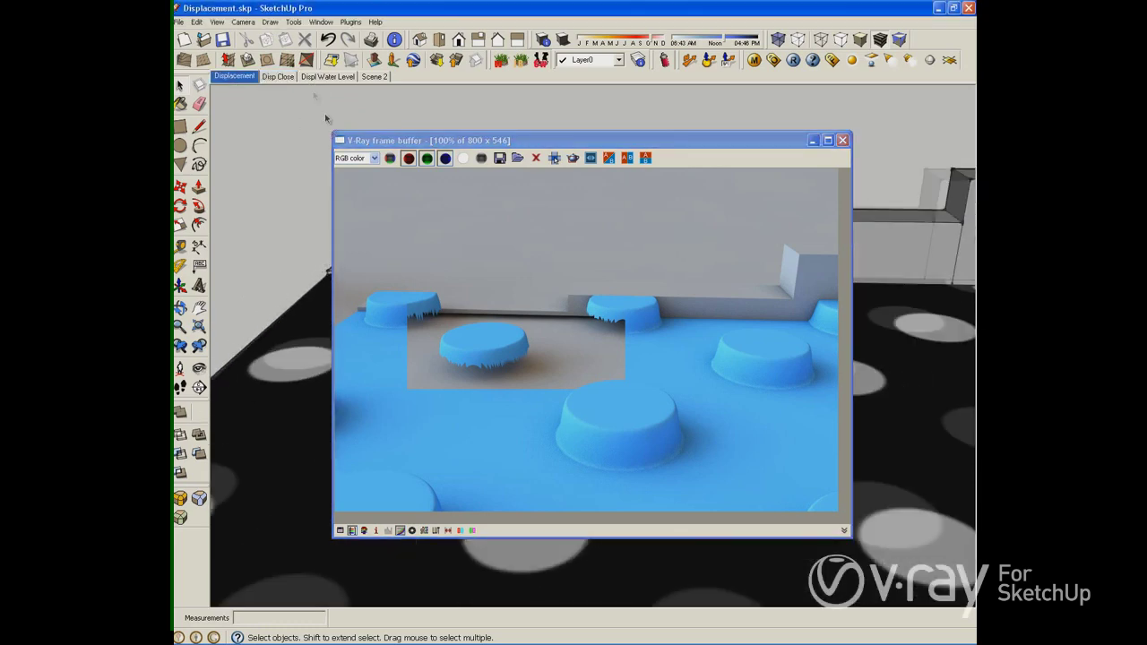
left_click(320, 77)
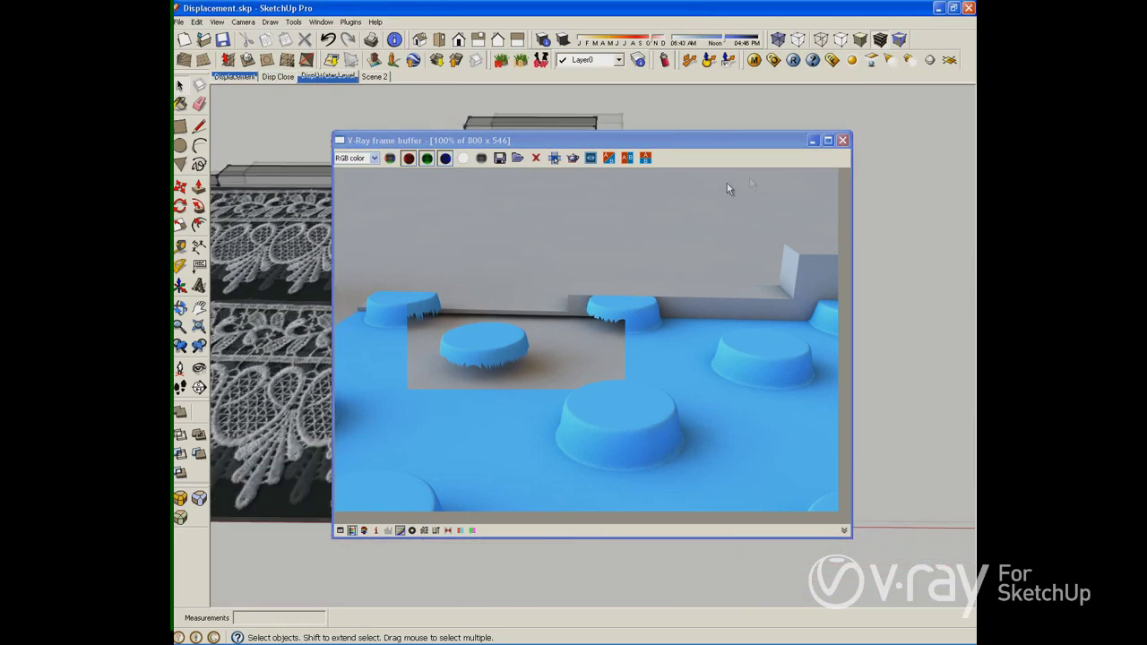
left_click(842, 140)
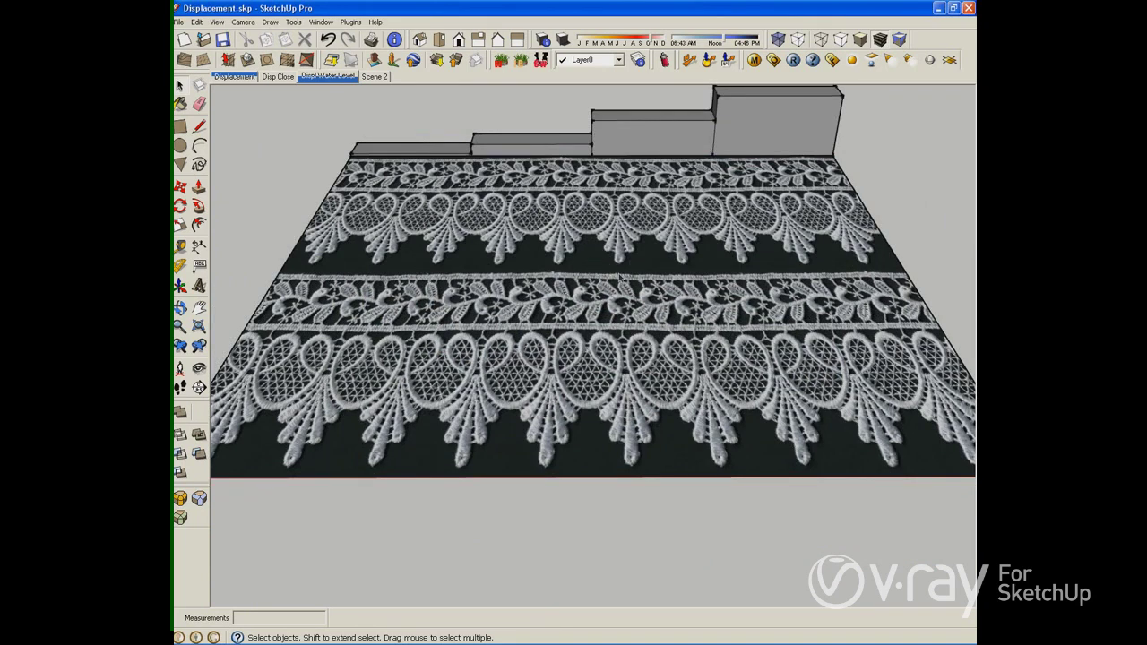
left_click(793, 60)
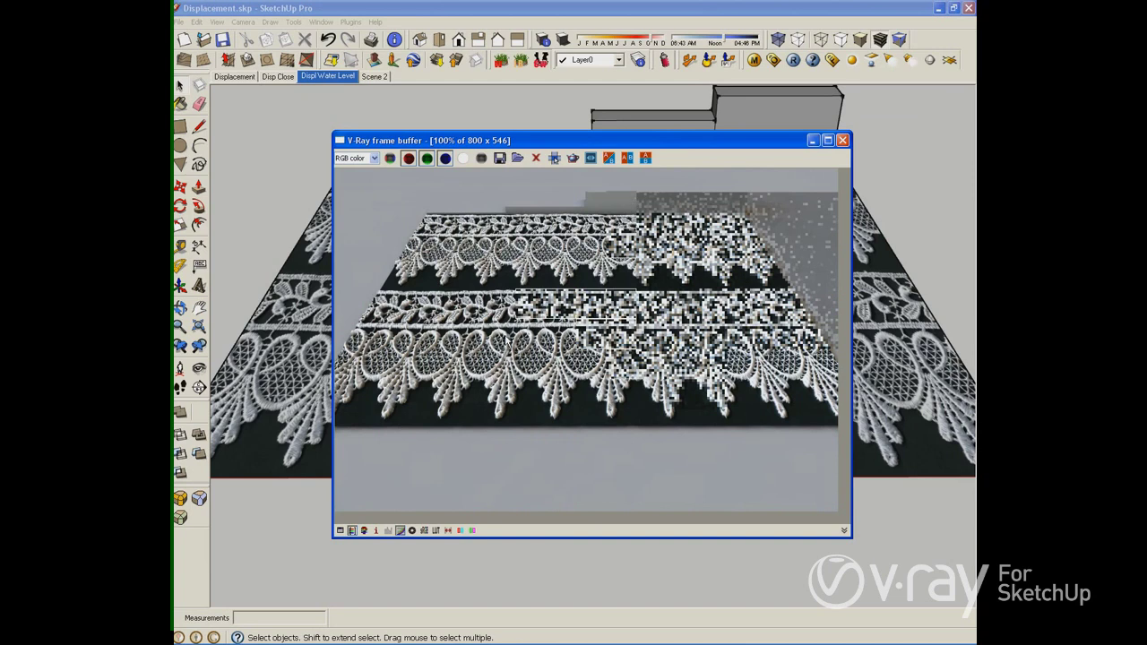
Define a full-height render region covering roughly the right half of the lace render
left_click(553, 158)
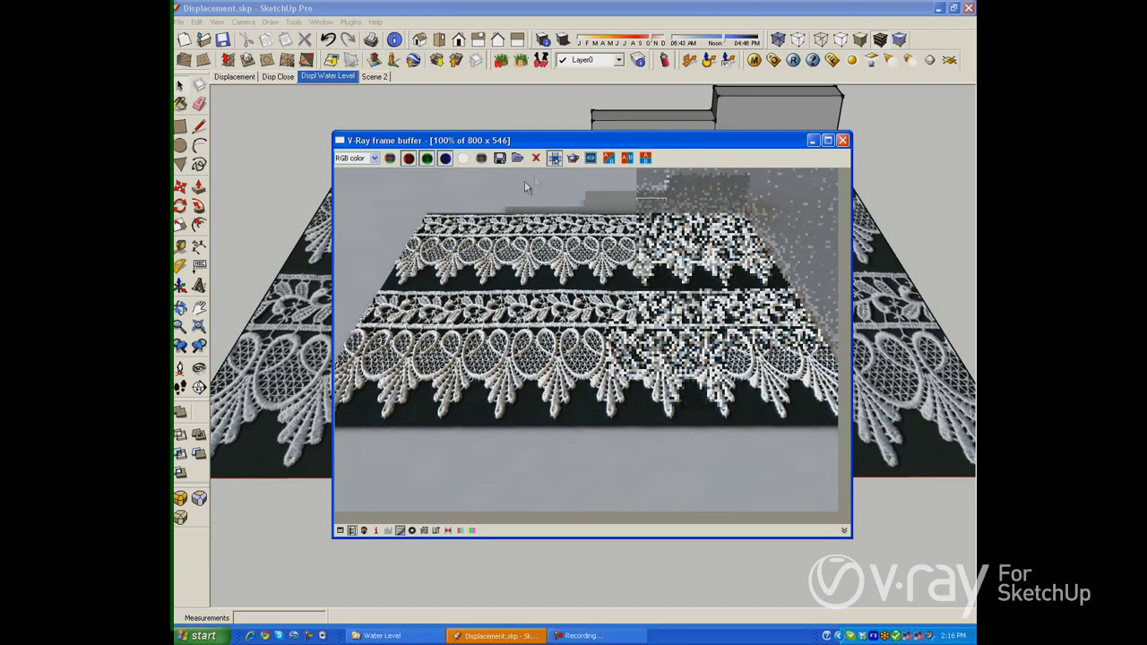
left_click_drag(406, 272, 626, 391)
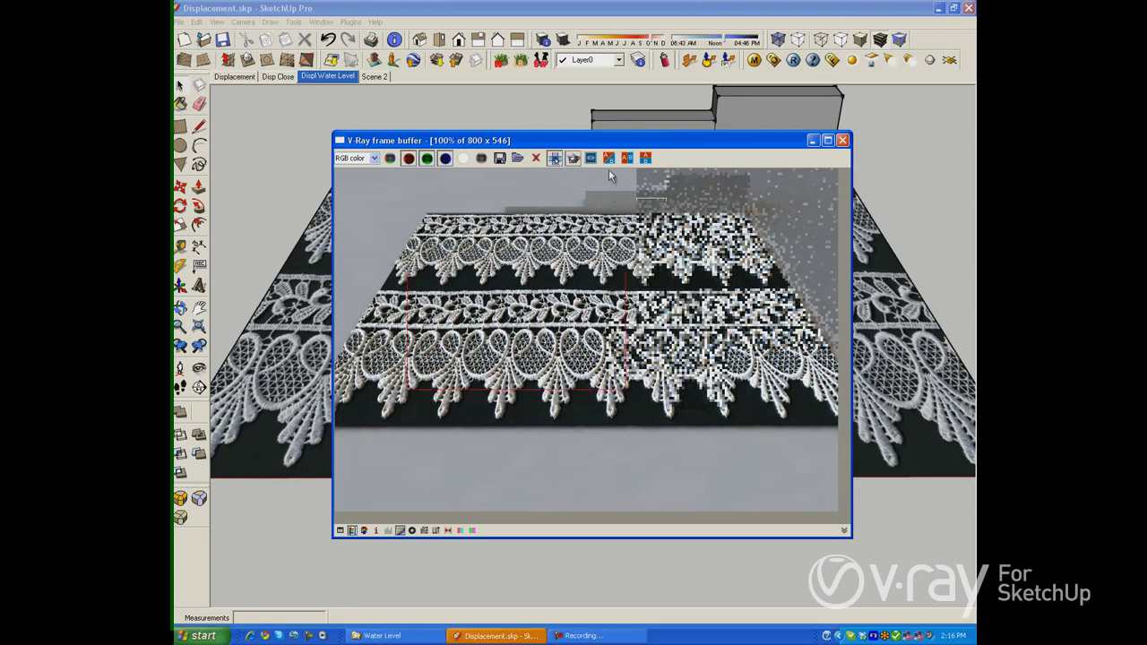
left_click_drag(599, 529, 860, 134)
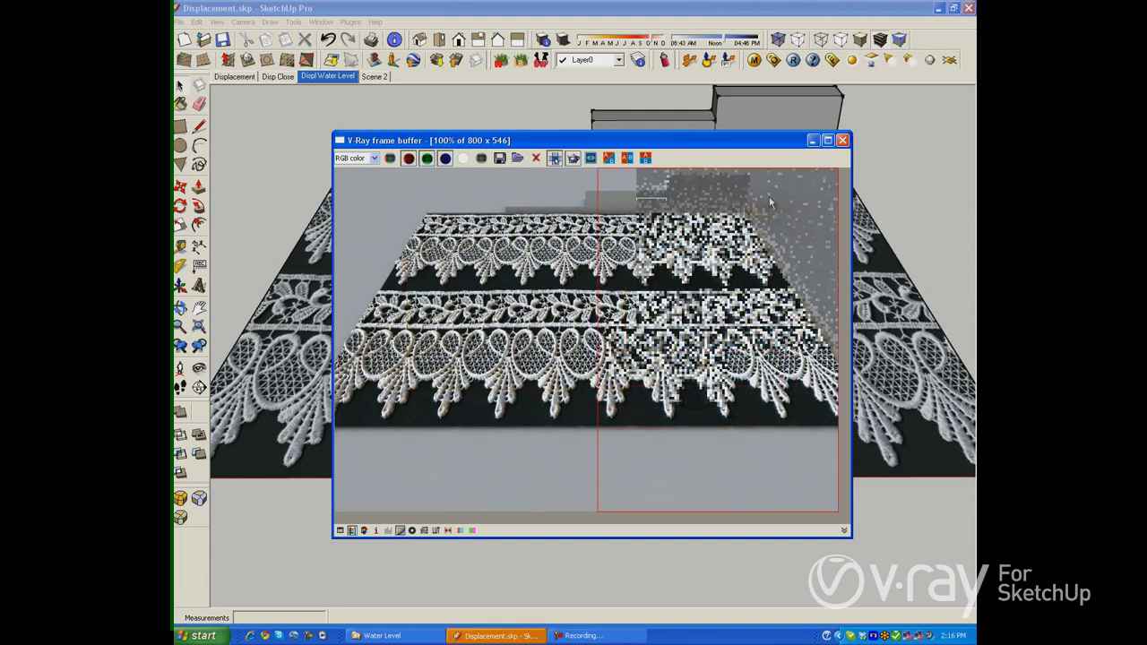
Set the Displacement1 lace material's water level to .6
left_click(753, 59)
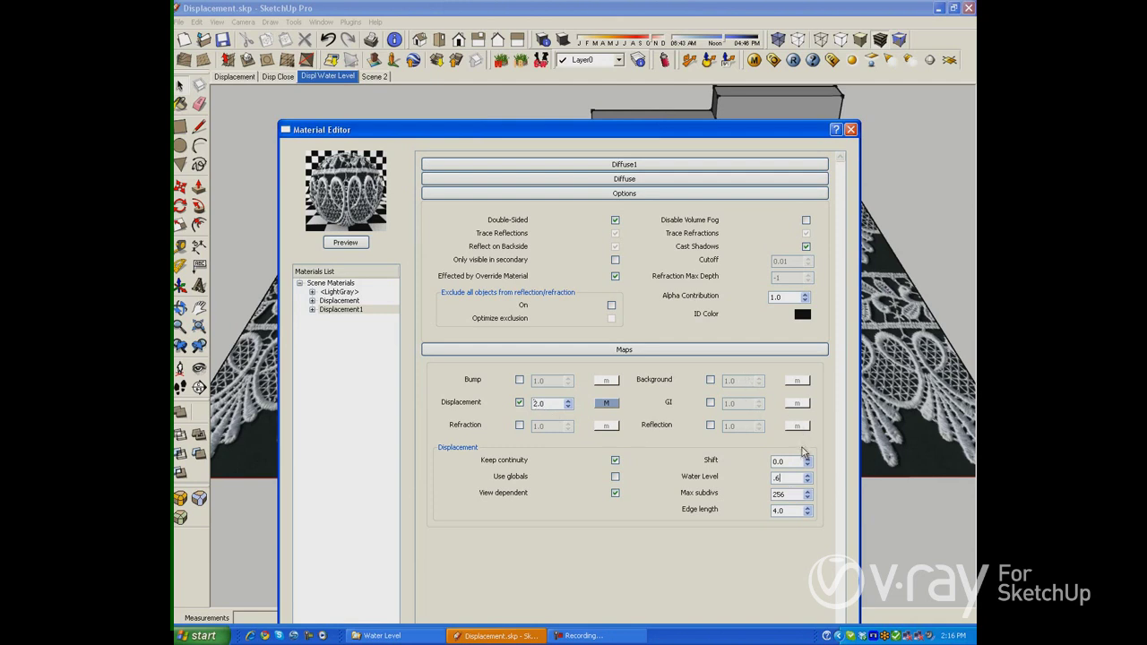
left_click(852, 130)
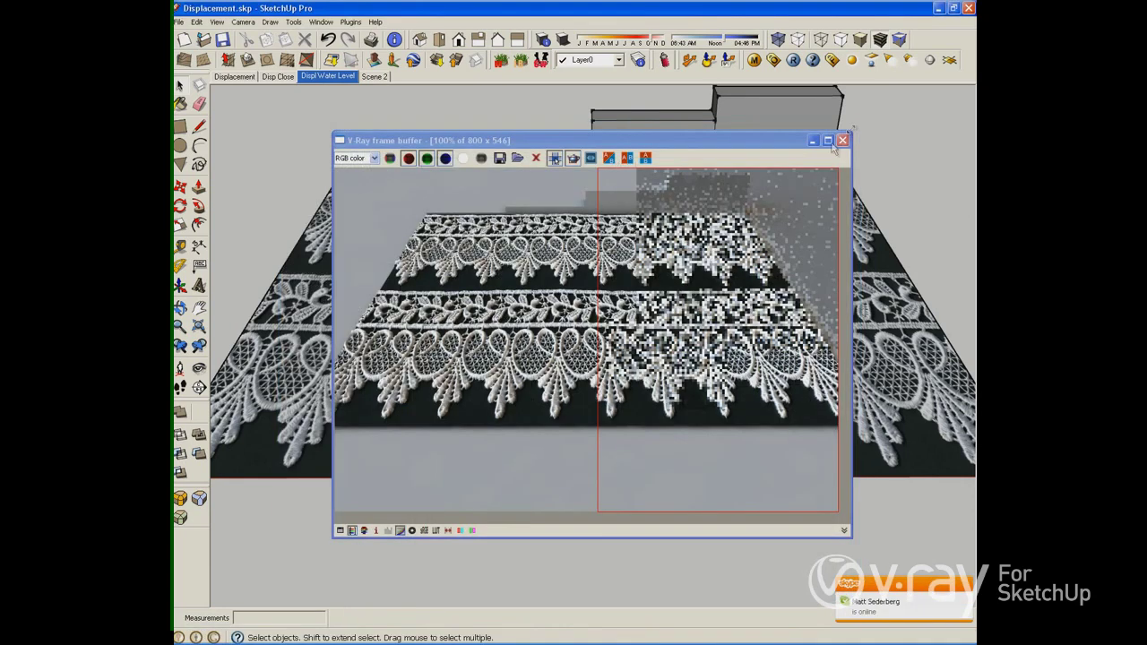
Render the defined region of the lace plane and review the Displacement1 material's water level setting
left_click(793, 60)
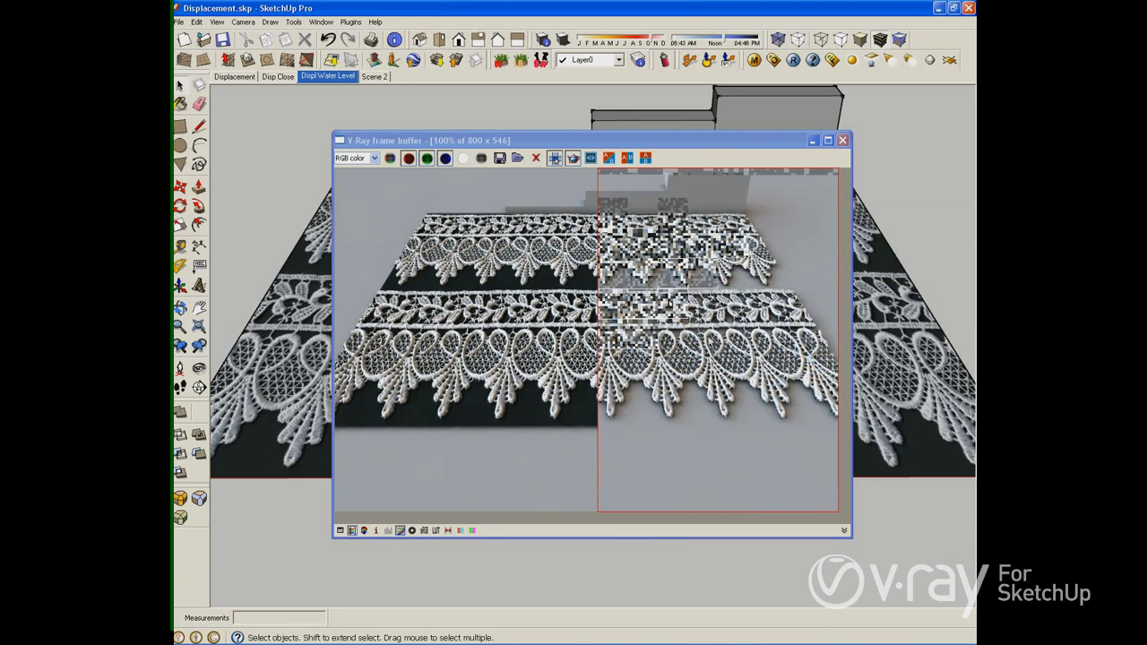
left_click(754, 60)
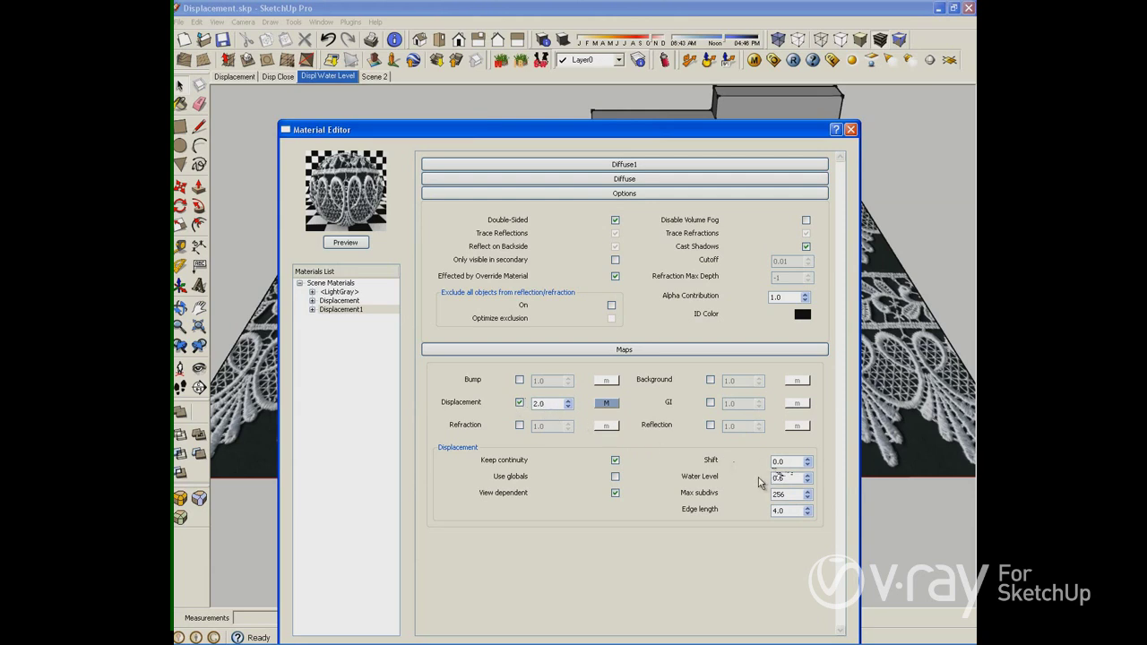
left_click(852, 129)
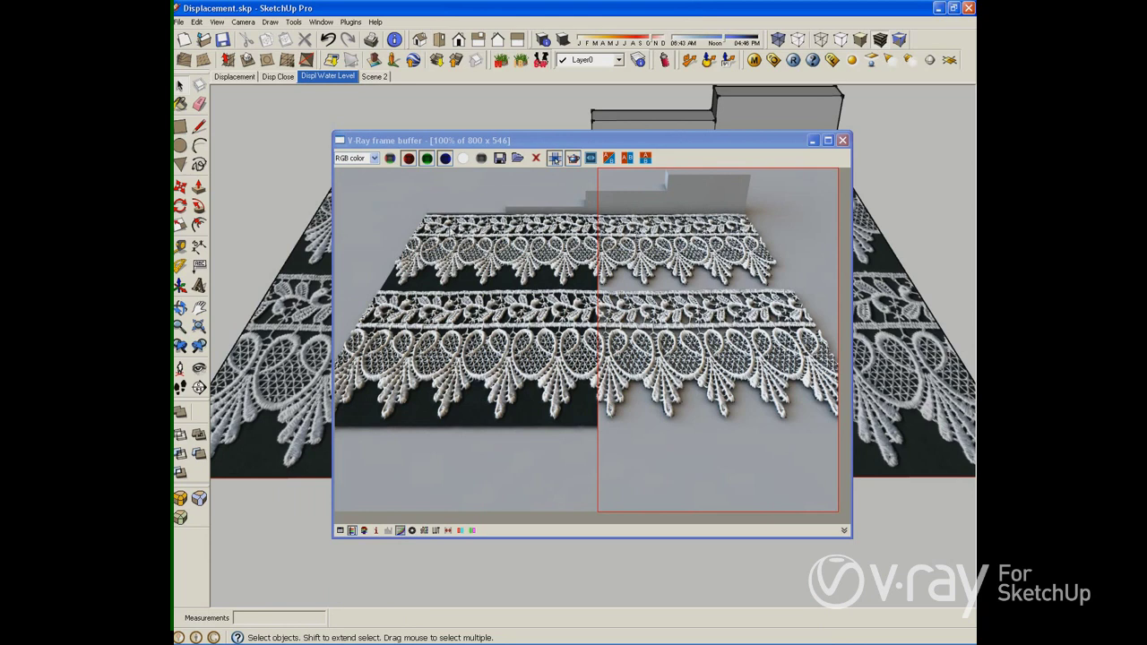
Open Fork.skp from the Water Level folder without saving Displacement.skp, and close the old render window
left_click(204, 40)
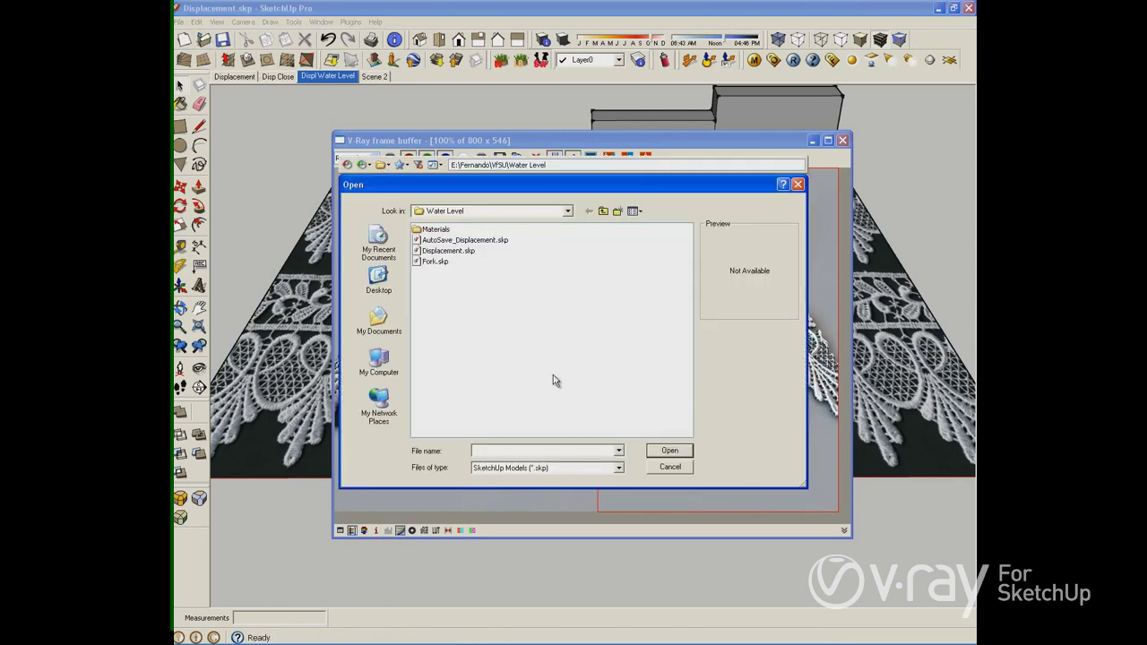
double_click(437, 261)
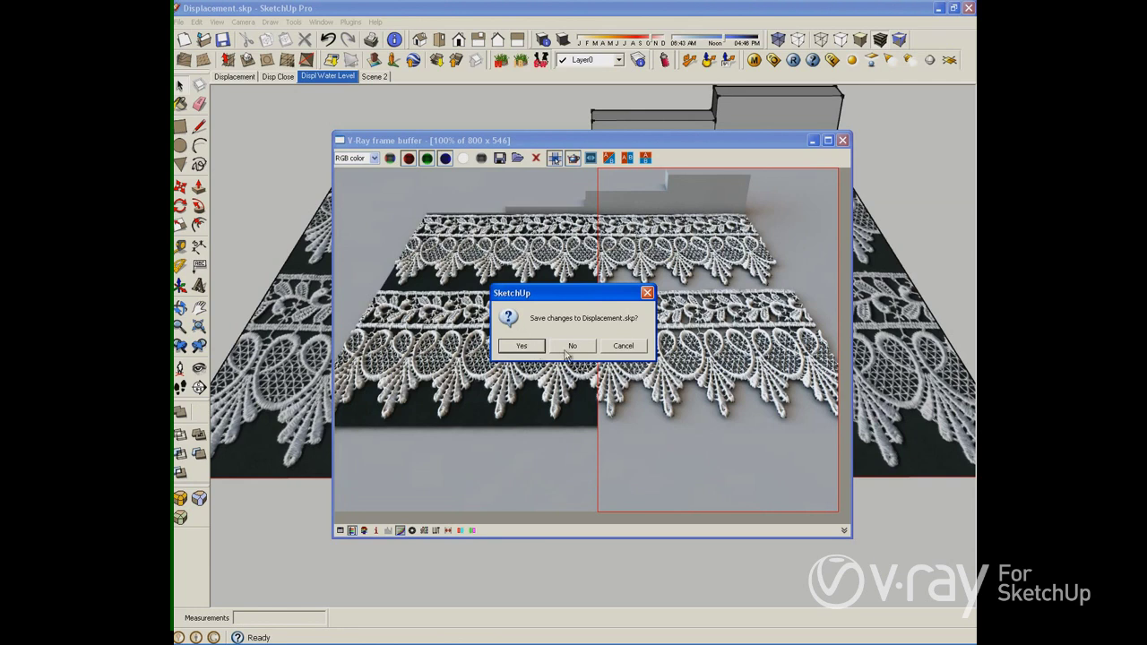
left_click(564, 348)
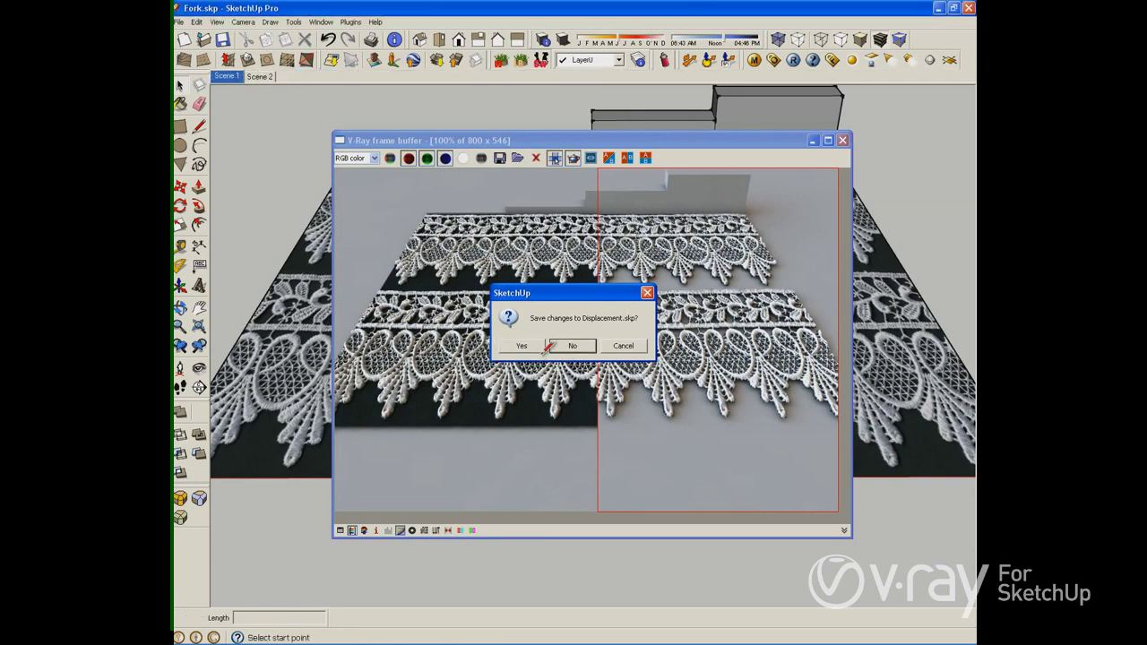
left_click(842, 140)
Examine the flat fork-textured plane beside the cup and saucer up close and from several angles
mouse_move(770, 343)
middle_mouse_down()
mouse_move(800, 383)
mouse_move(696, 350)
mouse_move(543, 269)
mouse_move(528, 283)
mouse_move(502, 282)
mouse_move(470, 312)
mouse_move(545, 391)
mouse_move(525, 379)
middle_mouse_up()
middle_click_drag(390, 350, 730, 439)
scroll(772, 480, "up", 5)
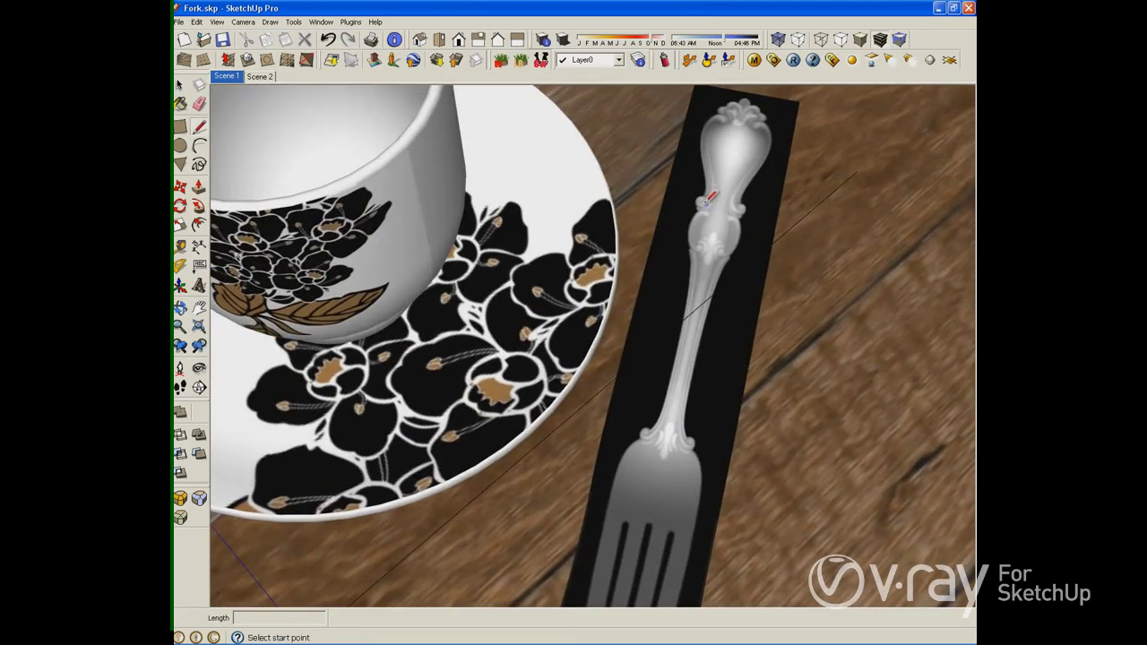
scroll(691, 307, "up", 2)
middle_click_drag(691, 307, 627, 179)
scroll(646, 231, "down", 3)
mouse_move(652, 335)
middle_mouse_down()
mouse_move(628, 312)
mouse_move(625, 476)
mouse_move(652, 319)
middle_mouse_up()
middle_click_drag(658, 233, 722, 179)
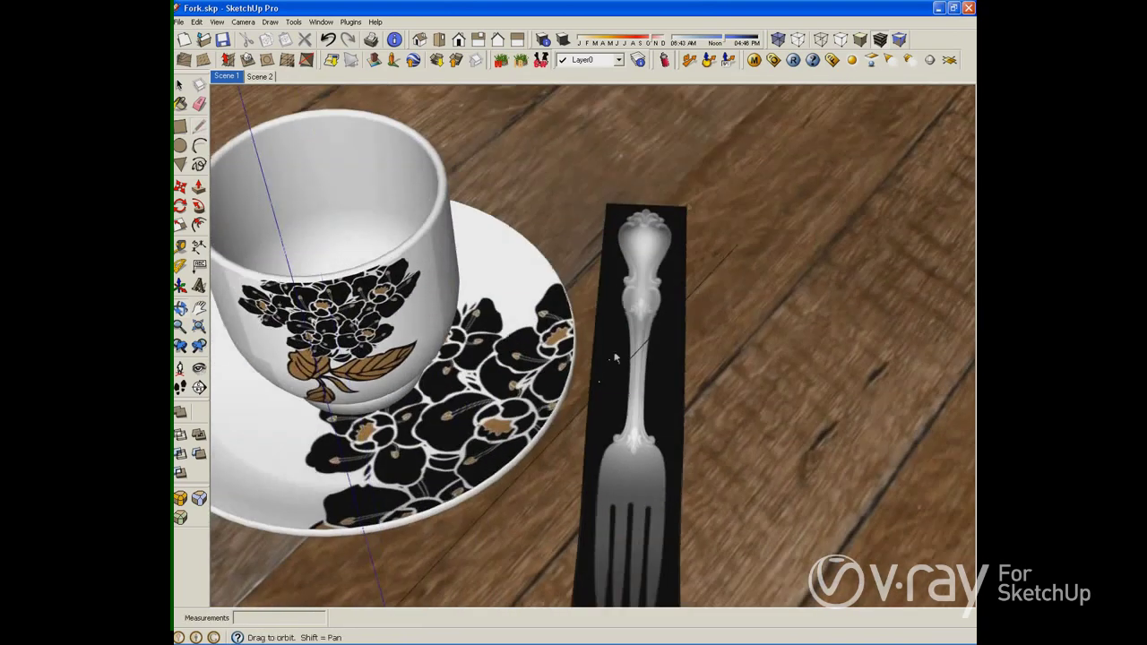
Review the displacement amount, water level, max subdivs and edge length of the Fork1 material
left_click(754, 59)
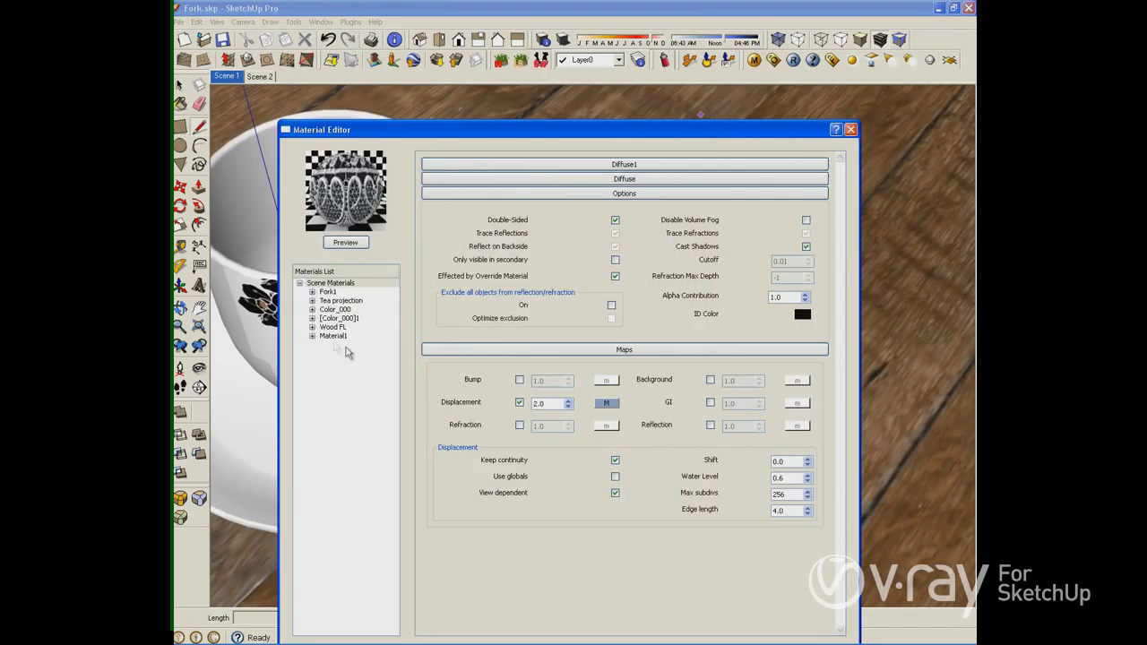
left_click(329, 292)
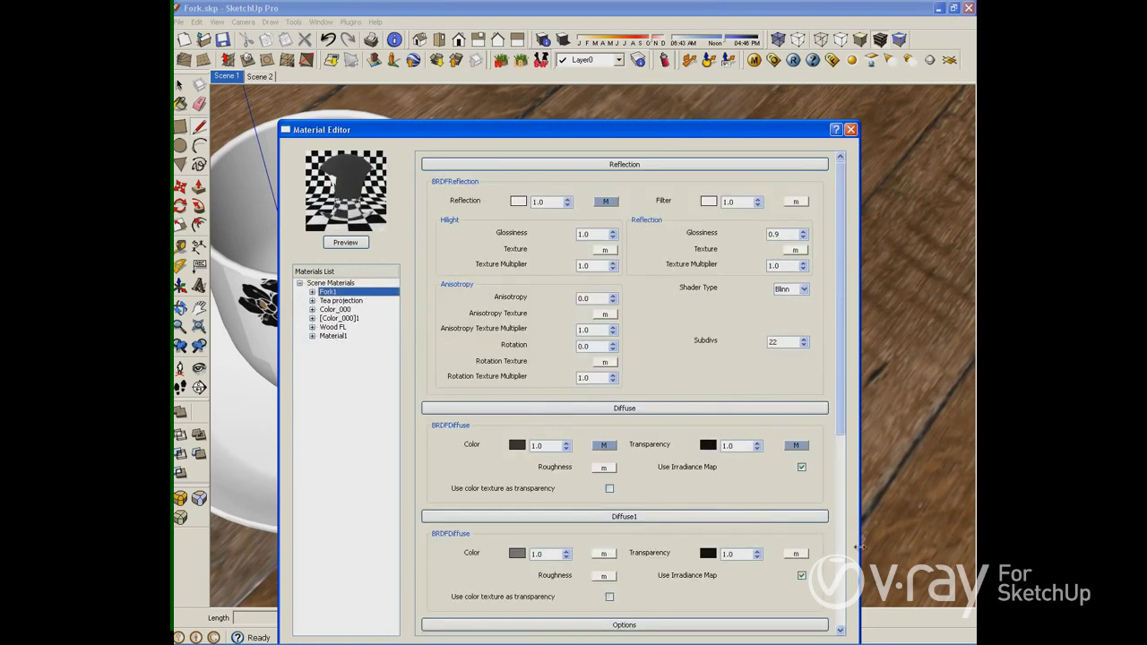
left_click_drag(842, 416, 843, 620)
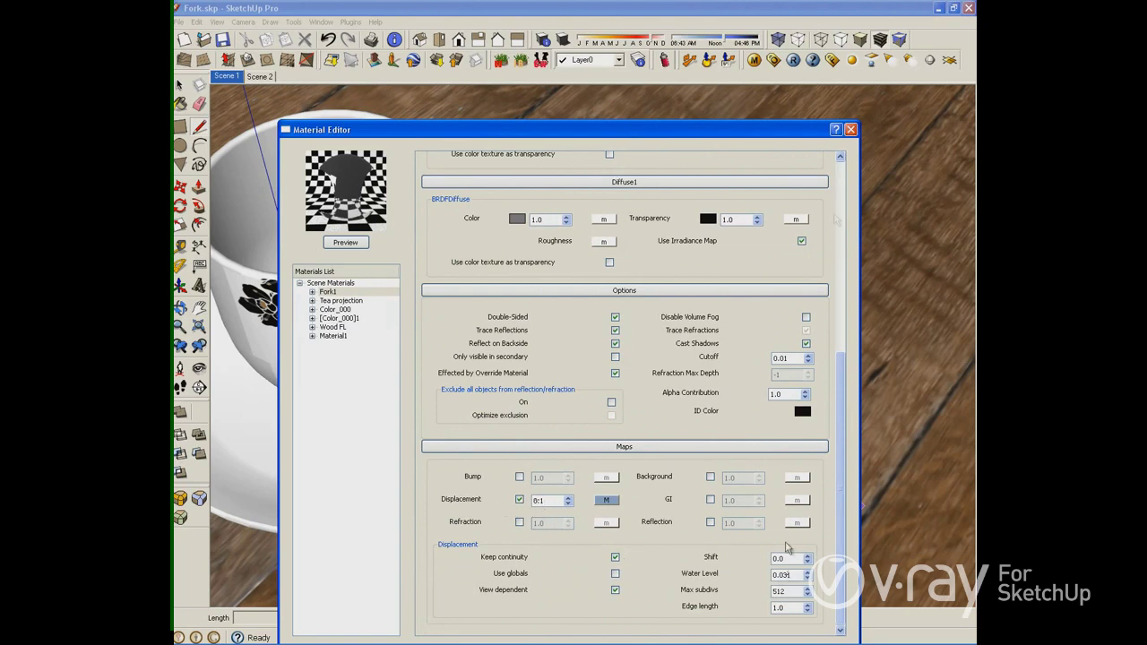
left_click(850, 129)
Restore the Scene 1 view, render the cup and fork, and switch to the Water-level-Fork.jpg image
left_click(225, 77)
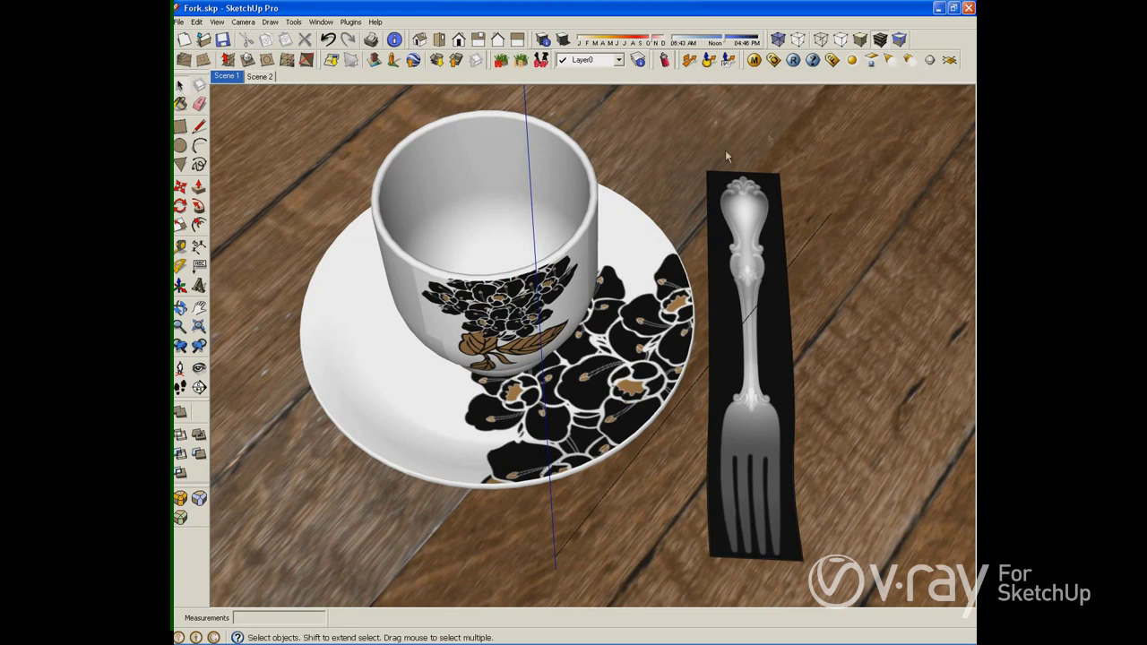
left_click(792, 61)
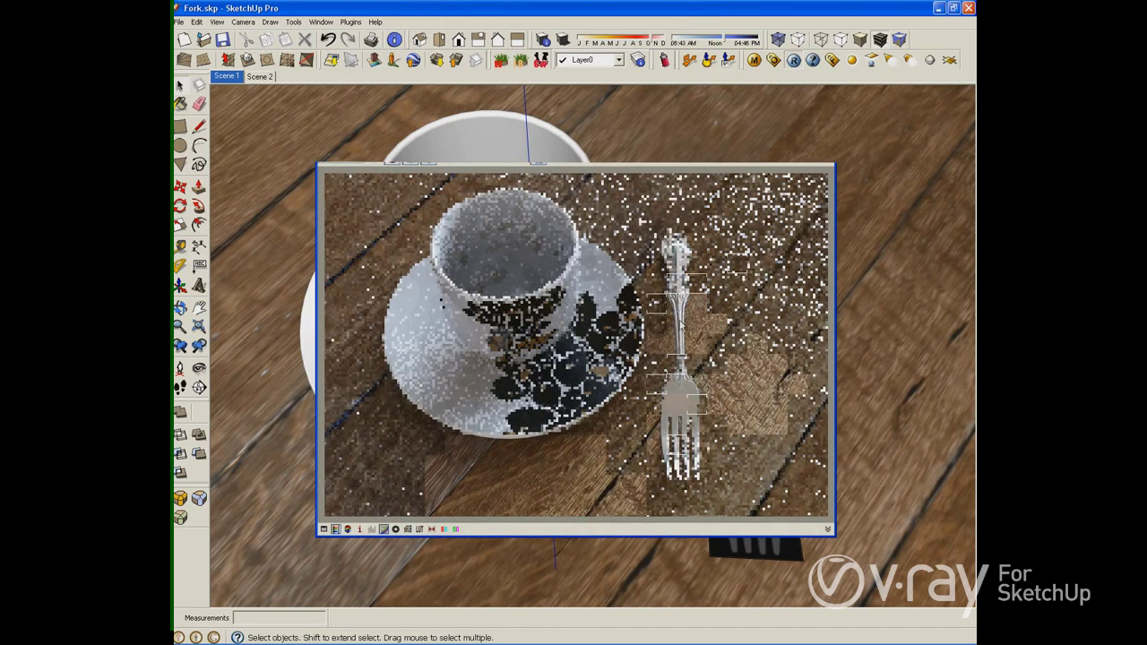
left_click(680, 369)
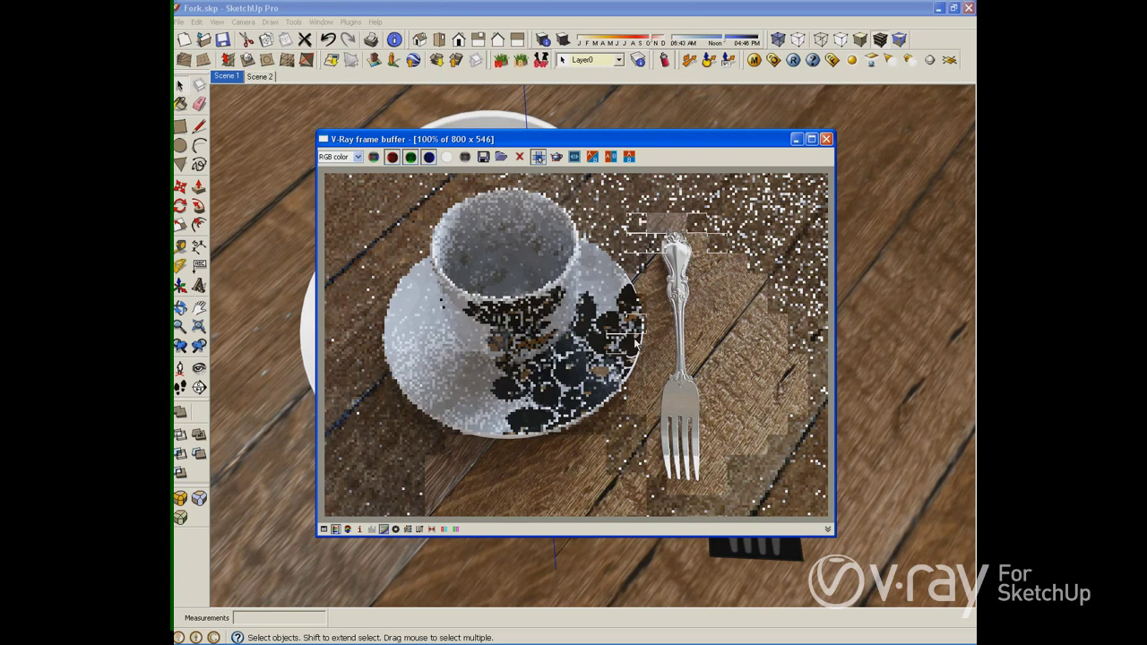
mouse_move(646, 642)
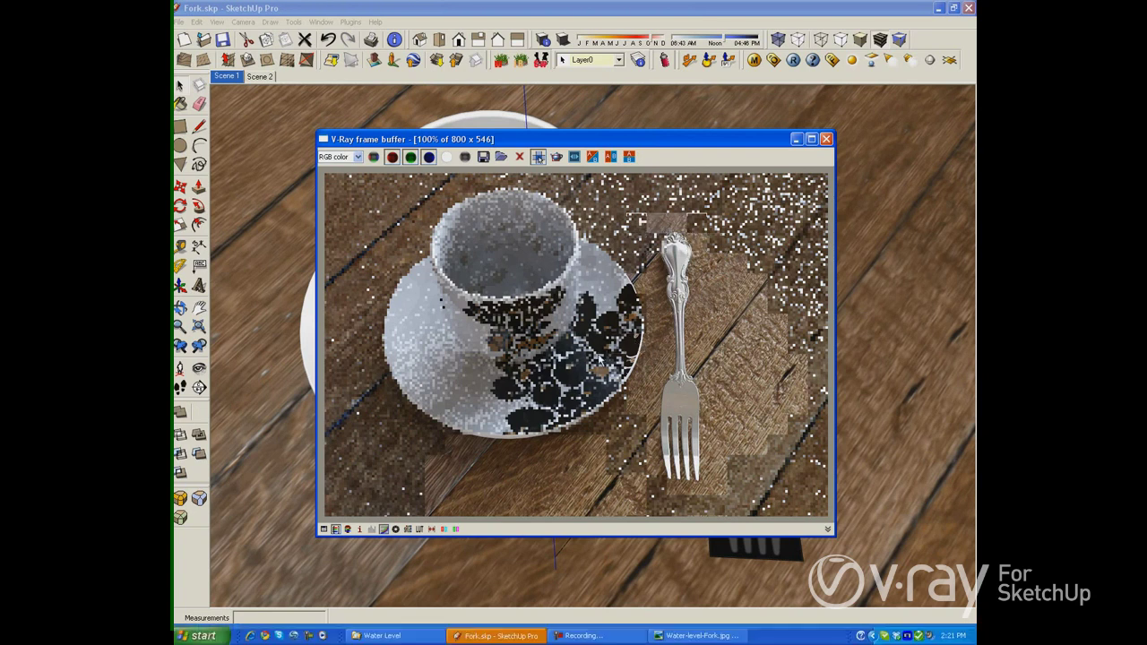
left_click(678, 636)
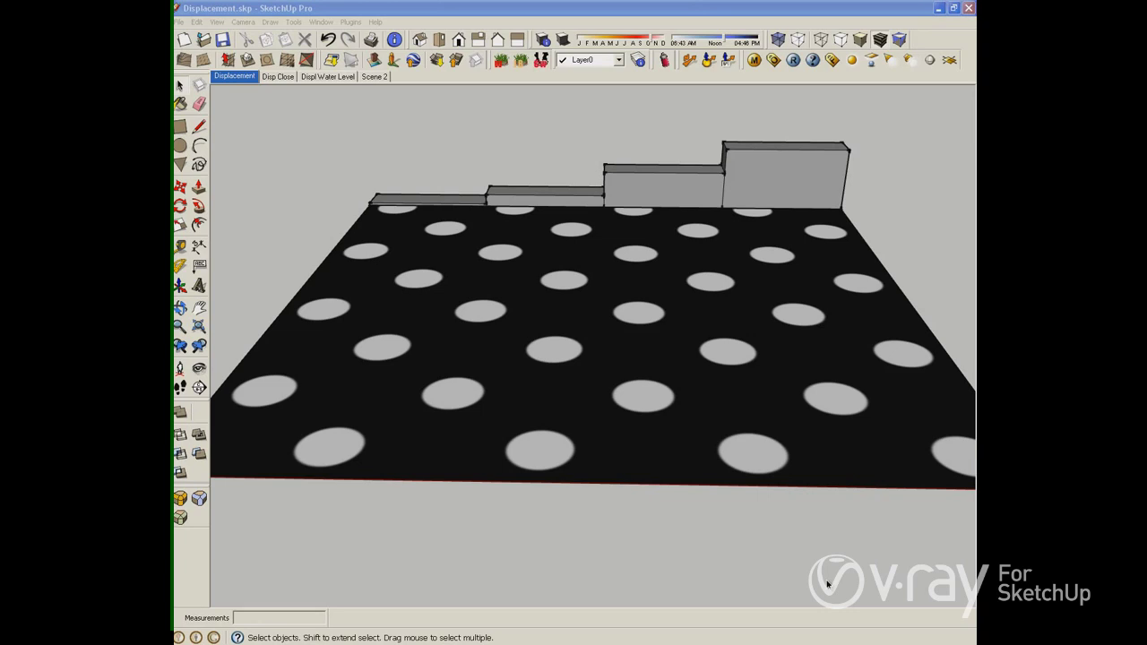
Collapse the Diffuse and Diffuse1 sections of the Displacement material and review its displacement map settings
left_click(754, 60)
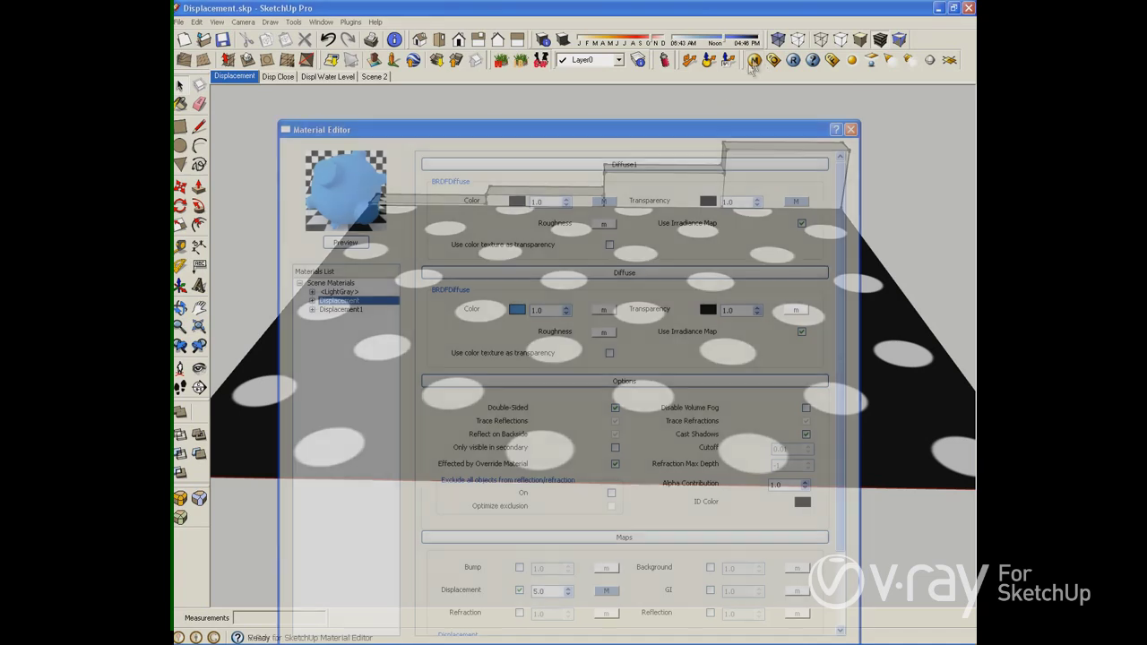
left_click(617, 273)
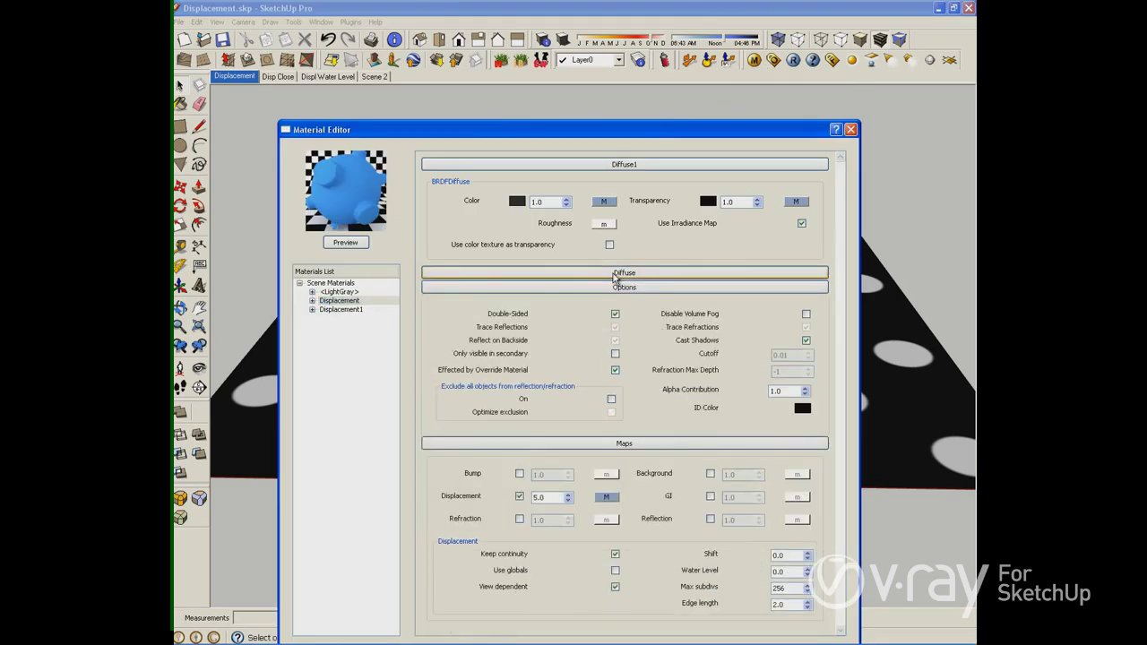
left_click(614, 165)
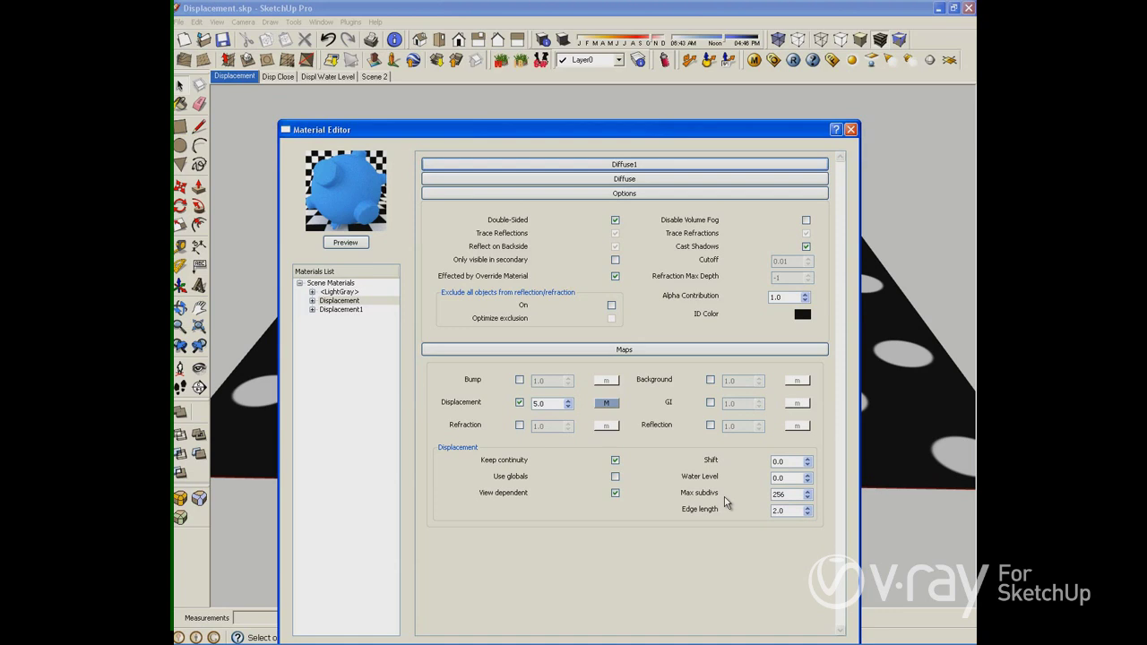
left_click(851, 130)
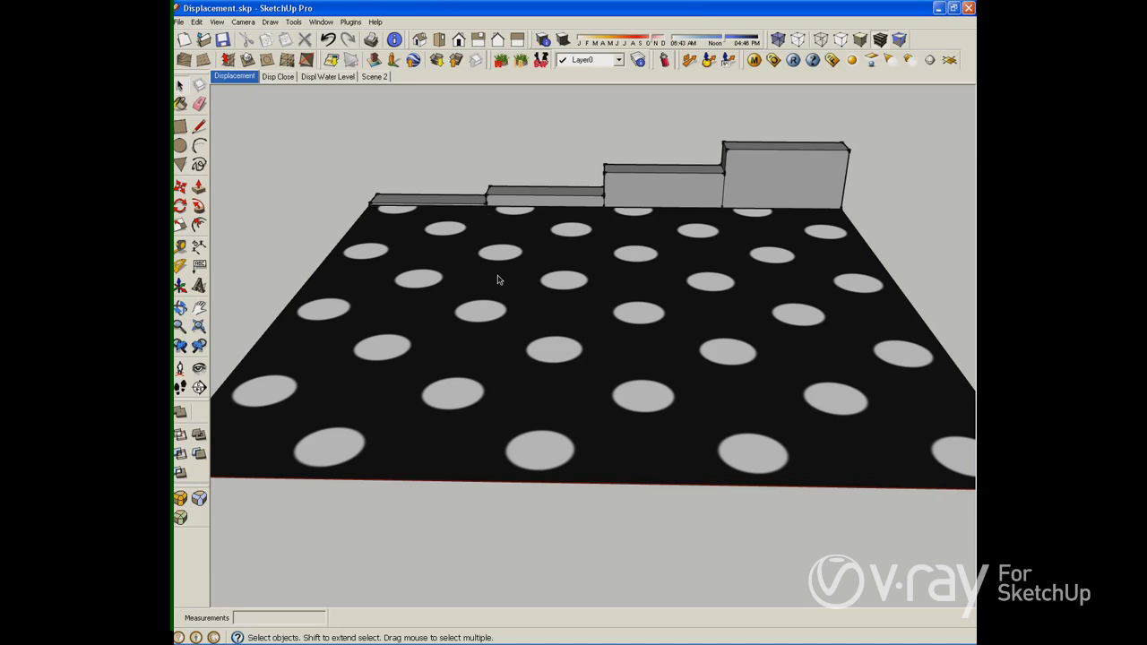
Set the Displacement material's displacement amount to 5 and render the dotted plane, keeping the reference blocks in view
left_click(754, 61)
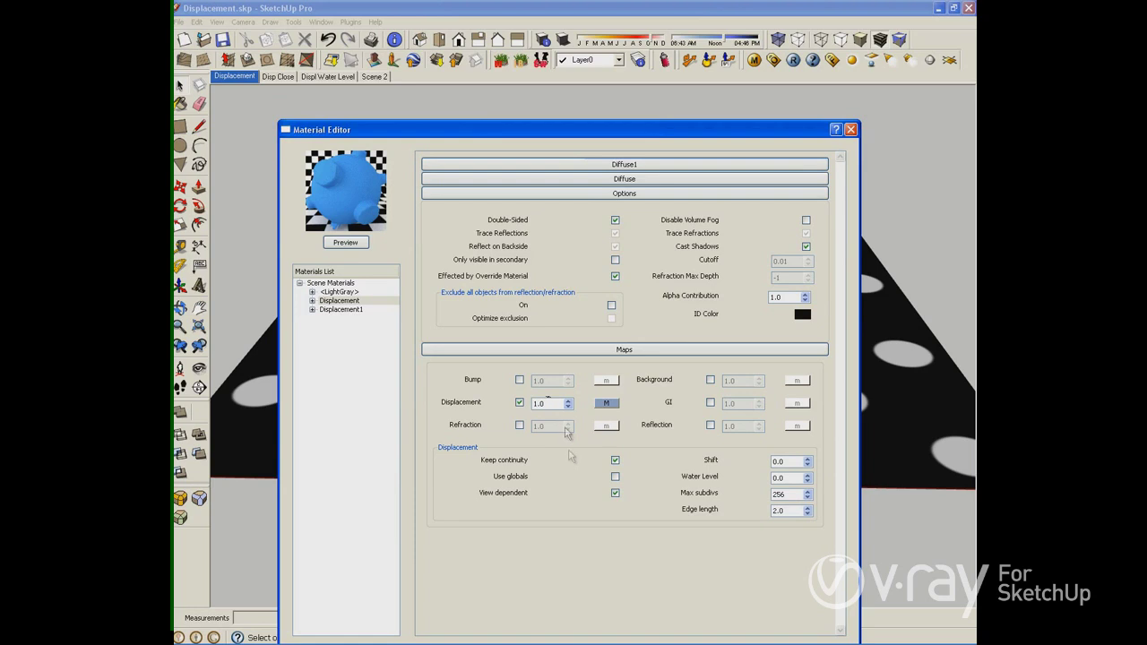
double_click(547, 403)
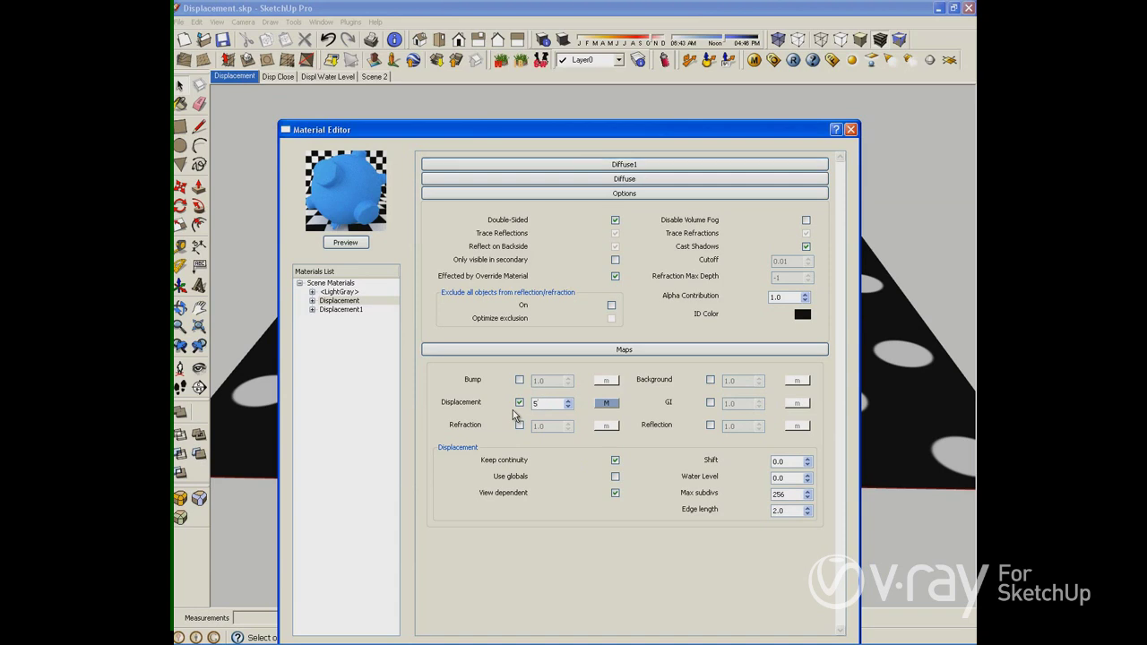
left_click(850, 129)
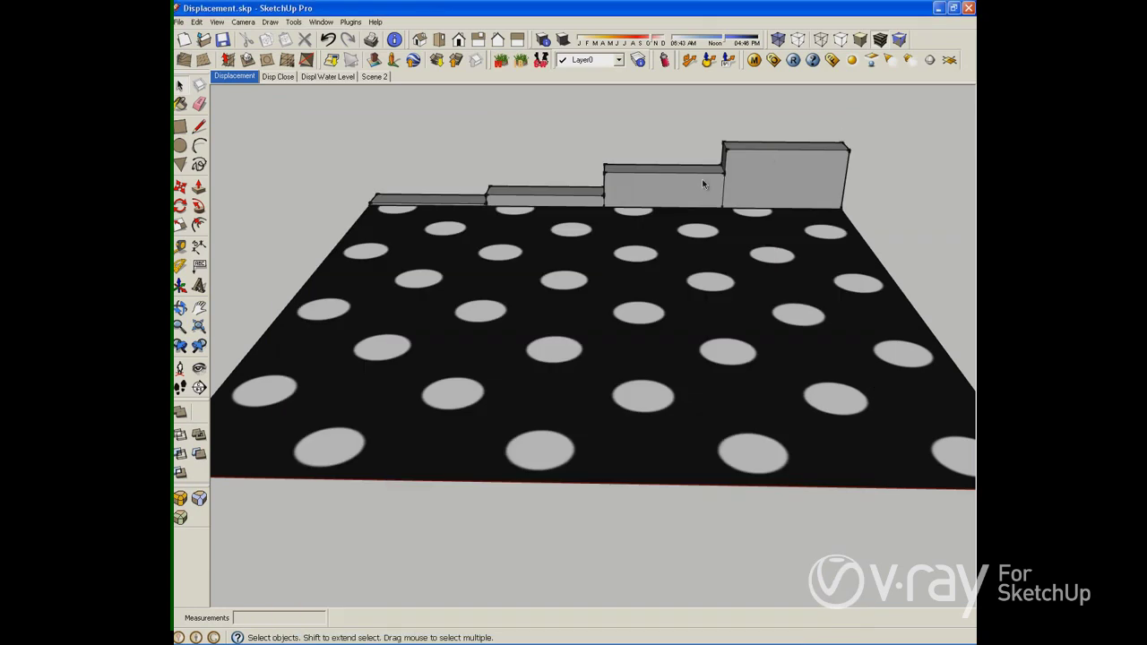
left_click(793, 60)
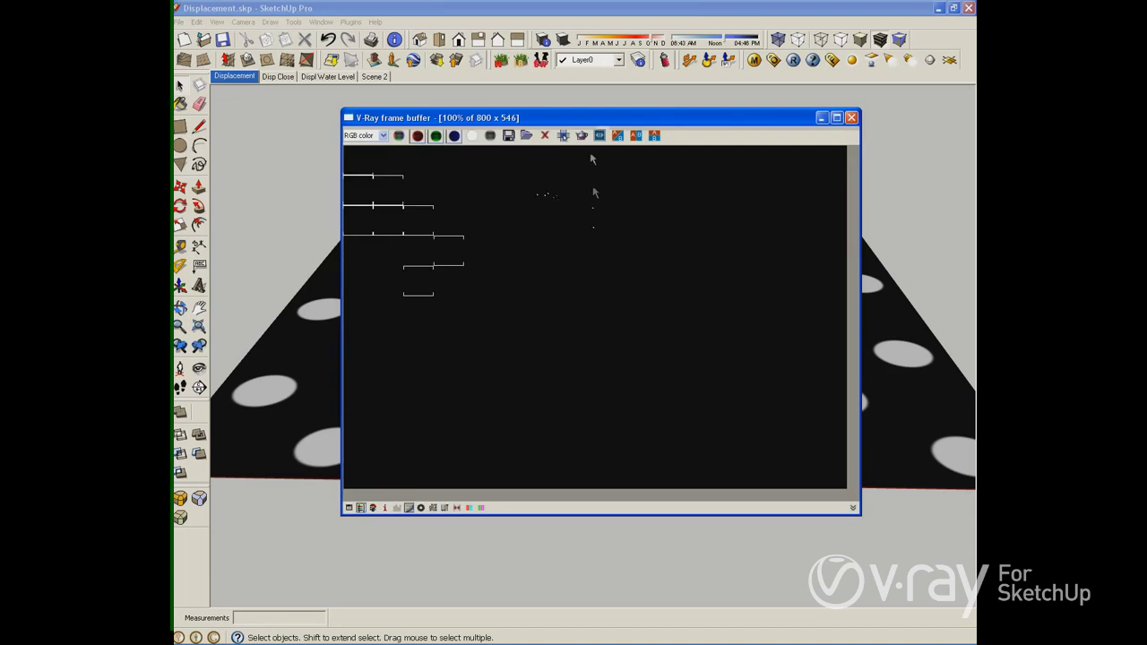
left_click_drag(553, 118, 547, 225)
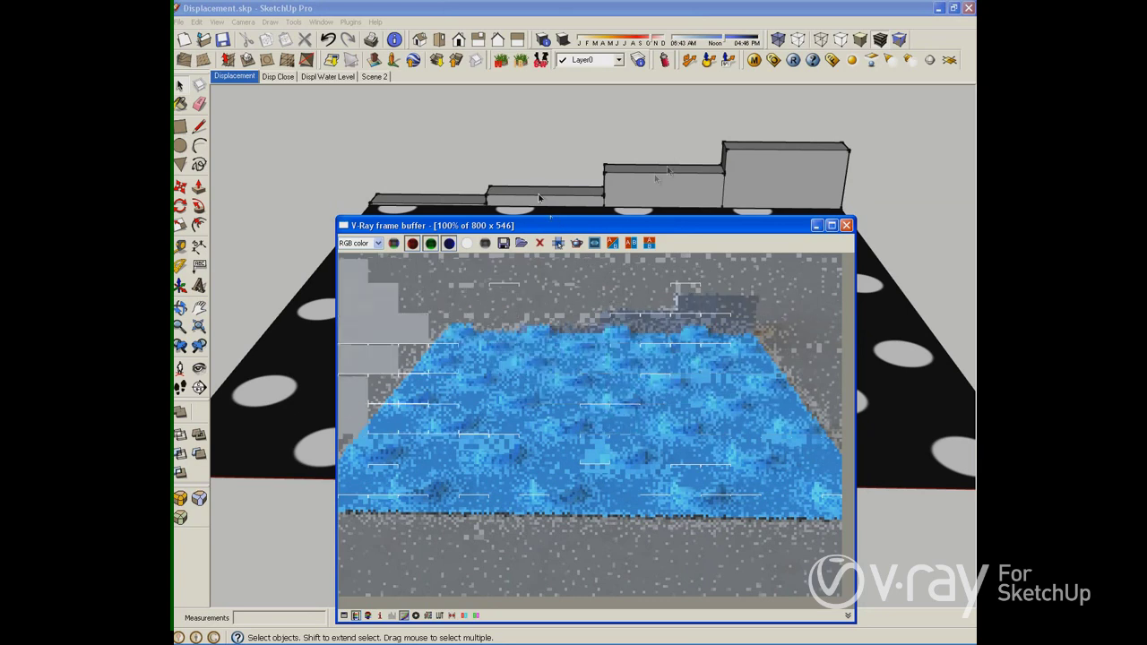
Check the displacement amount of the Displacement material during the dotted plane's render
left_click(754, 59)
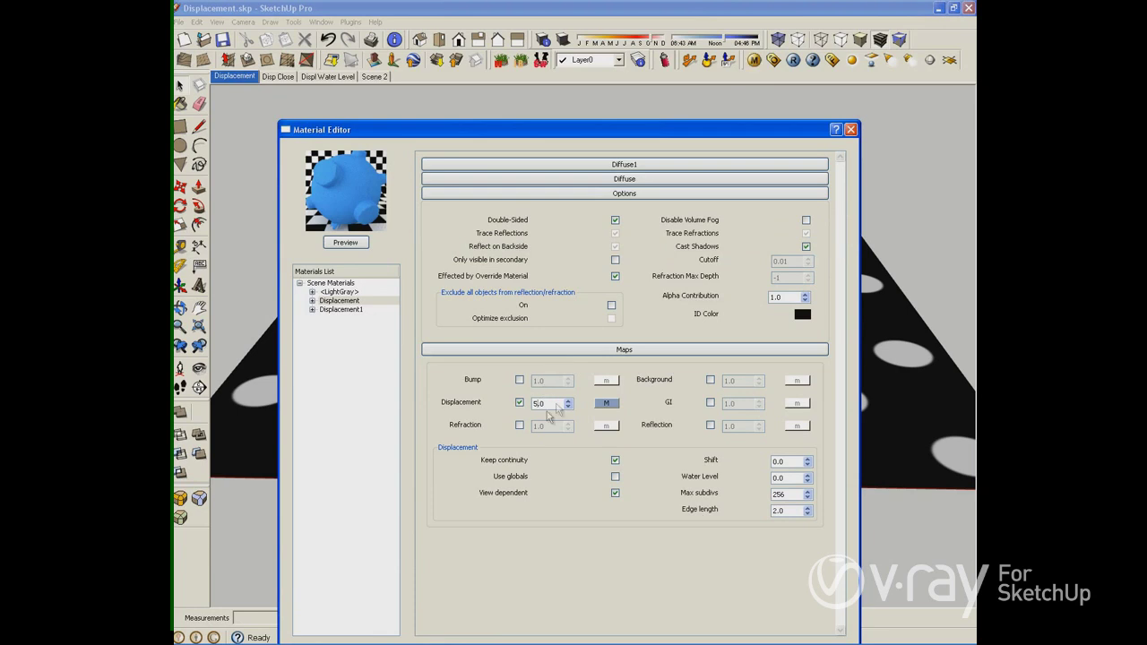
left_click_drag(550, 404, 531, 406)
left_click(850, 129)
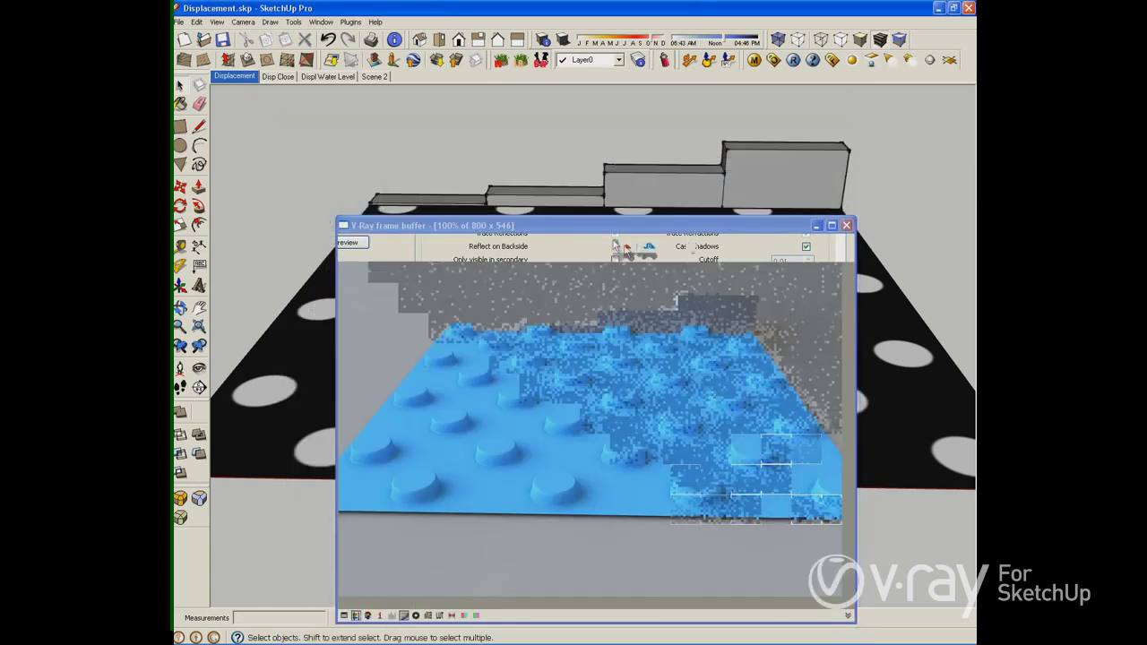
Inspect the rendered bumps up close against the reference blocks' heights, and close the render window
left_click_drag(612, 225, 609, 141)
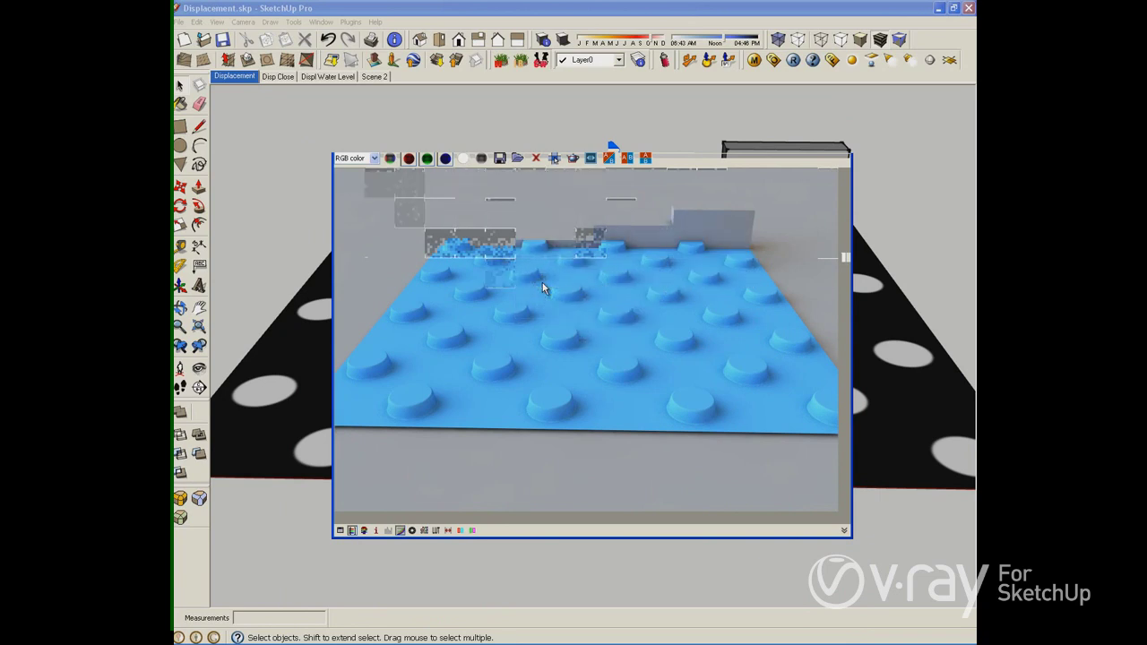
scroll(530, 241, "up", 5)
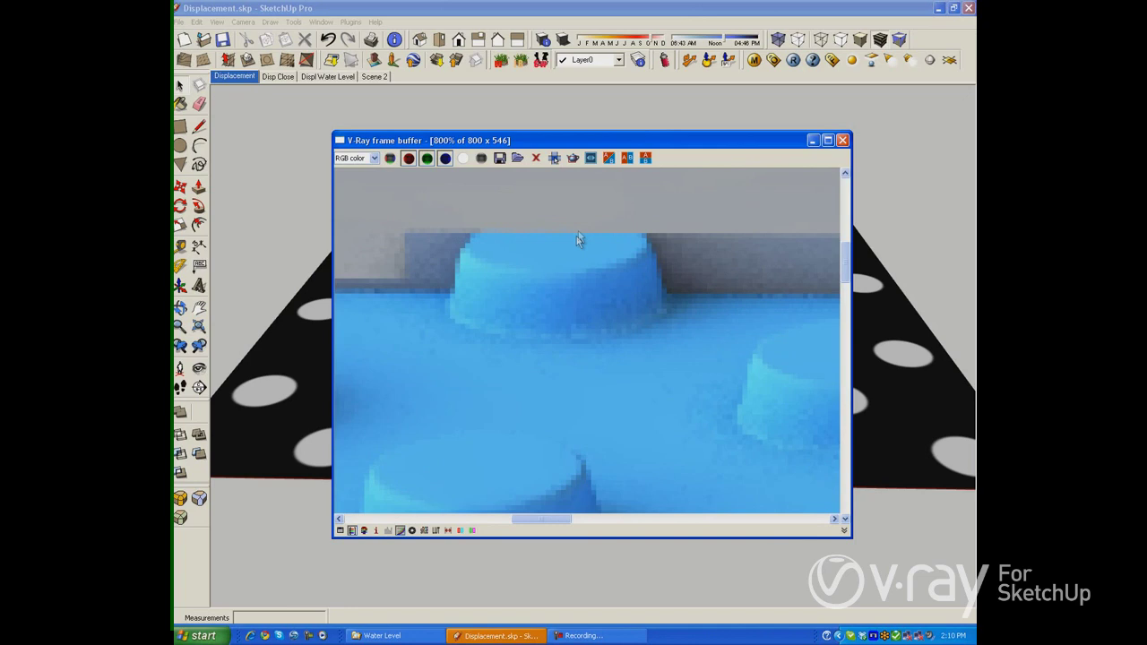
scroll(578, 240, "down", 2)
scroll(577, 241, "down", 3)
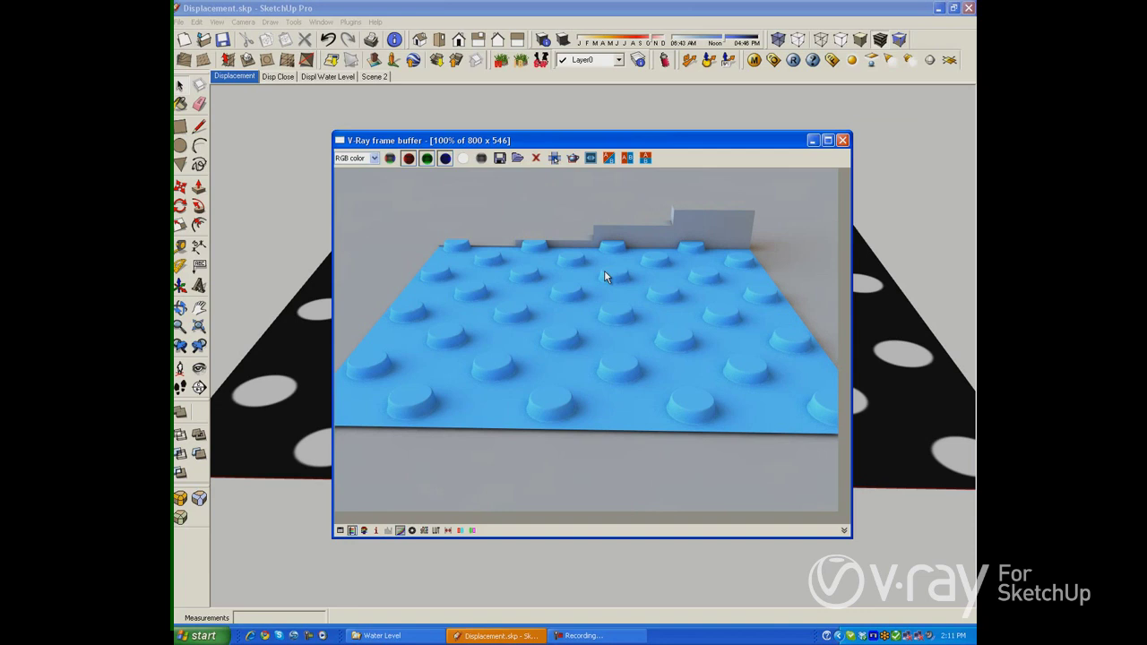
left_click(842, 141)
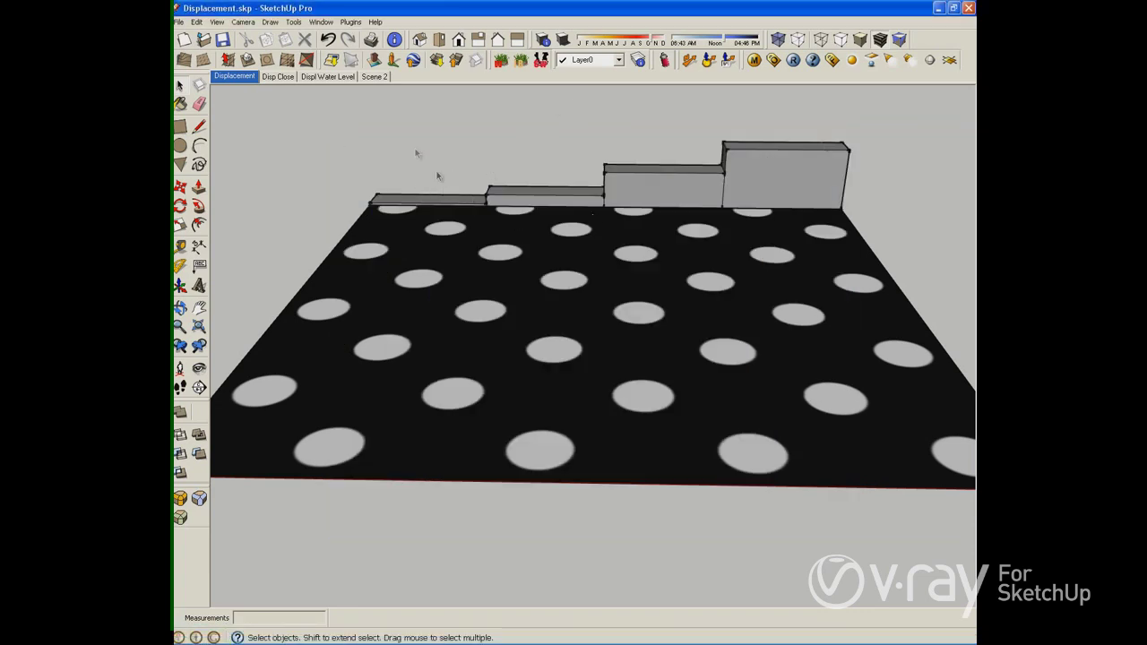
Switch to the Disp Close scene and set the Displacement material's edge length to 4
left_click(278, 77)
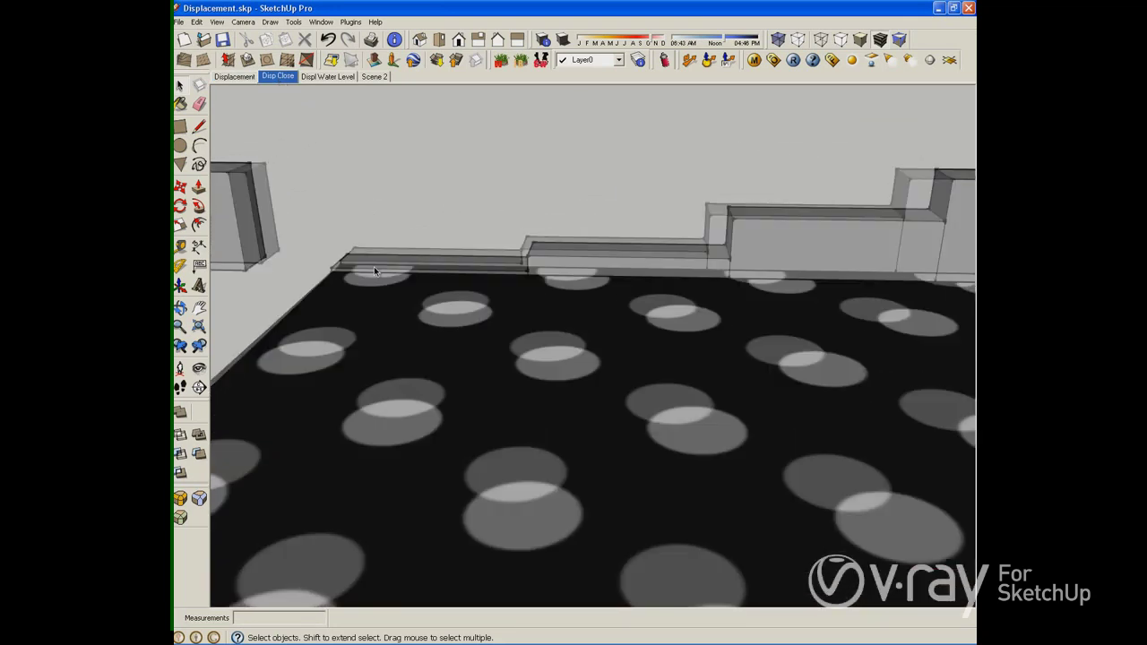
left_click(774, 60)
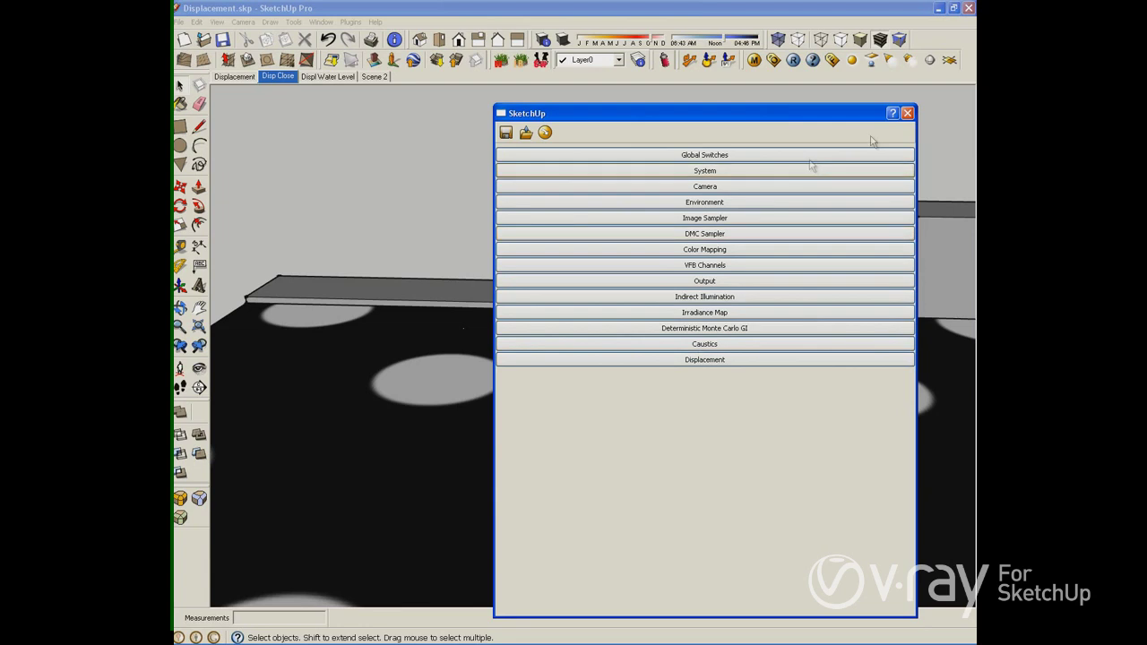
left_click(907, 113)
left_click(753, 60)
double_click(778, 510)
type("4")
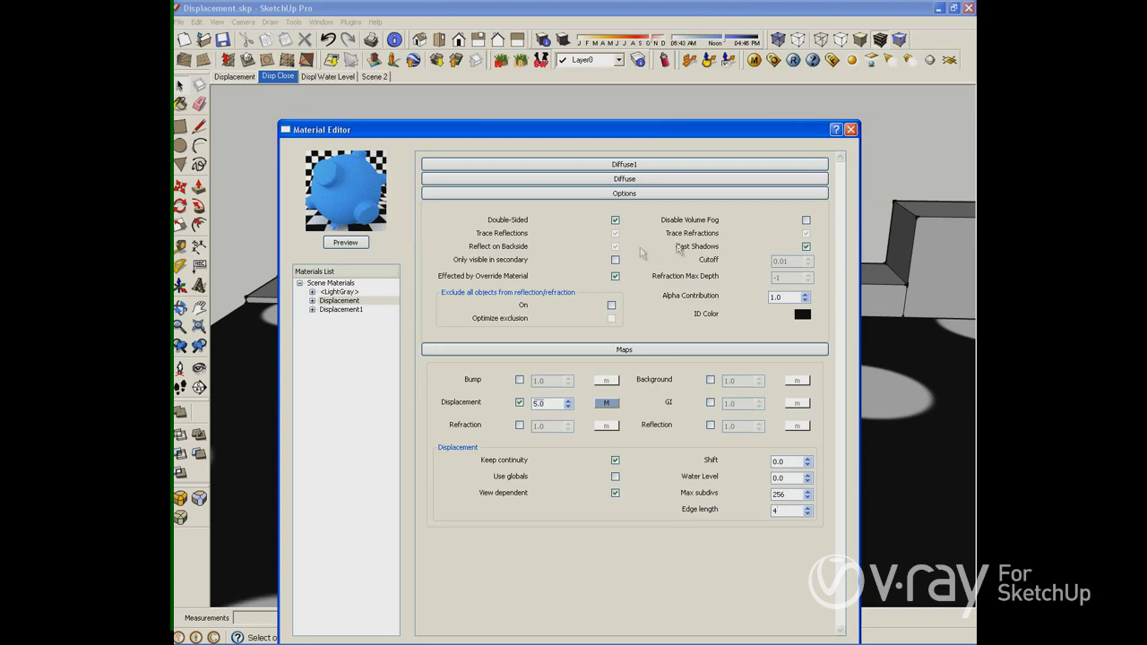
left_click(851, 129)
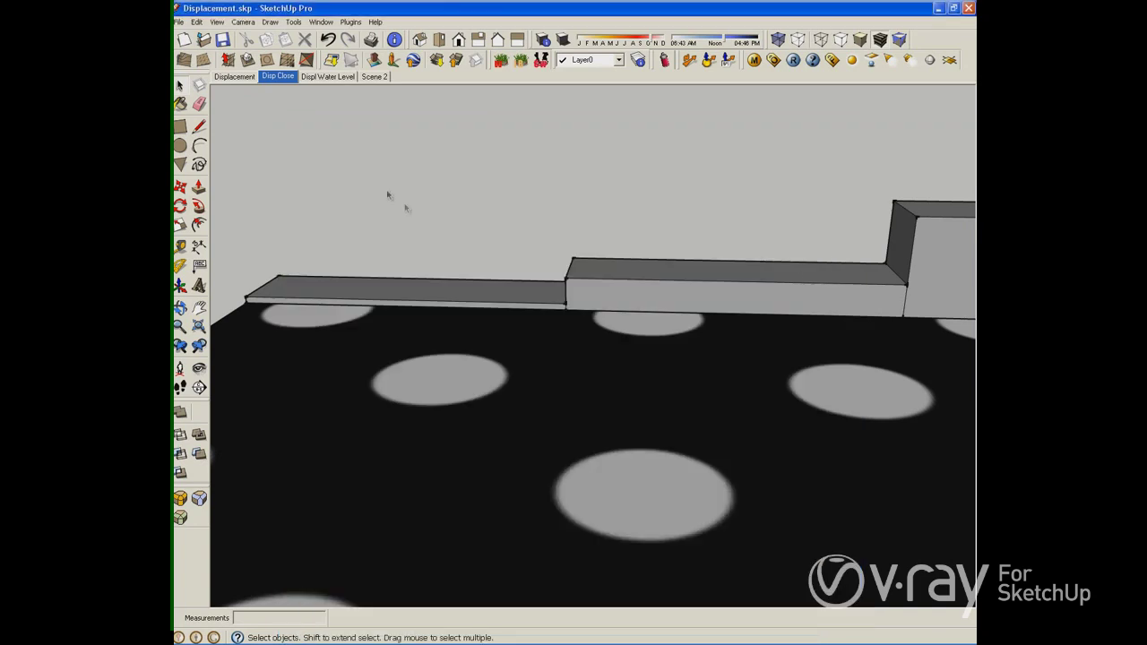
Render the Disp Close scene and mark a render region around the bumps in the left half of the image
left_click(793, 61)
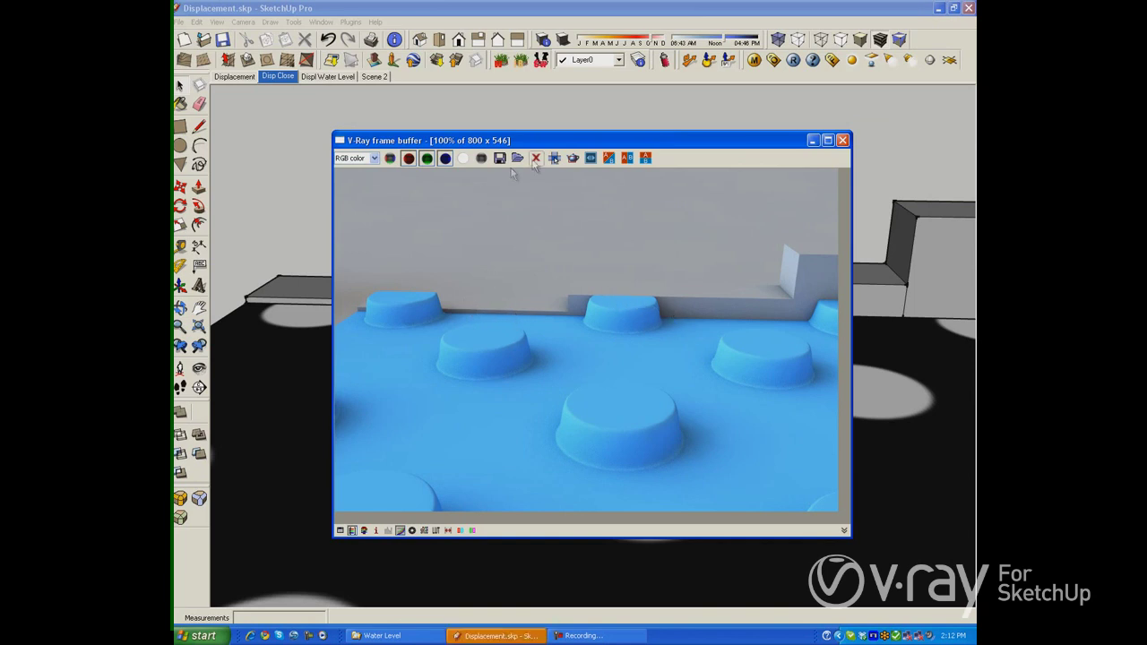
left_click(573, 158)
left_click_drag(407, 261, 611, 388)
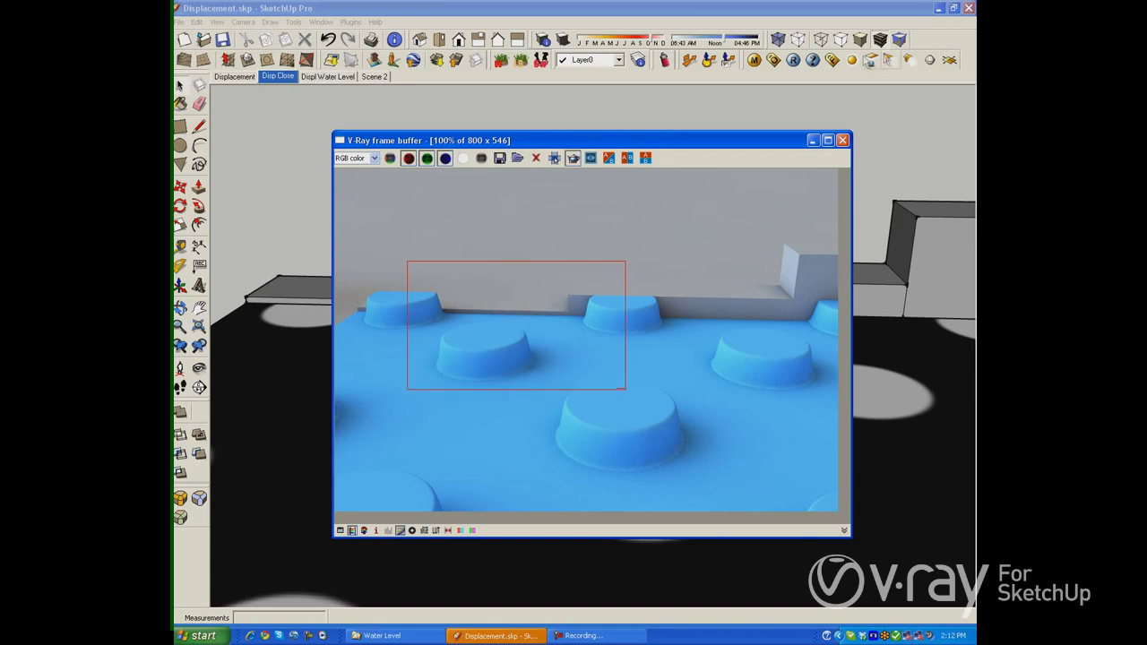
Set the Displacement material's water level to 1 and render the marked region
left_click(754, 60)
left_click_drag(793, 478, 751, 484)
type("1")
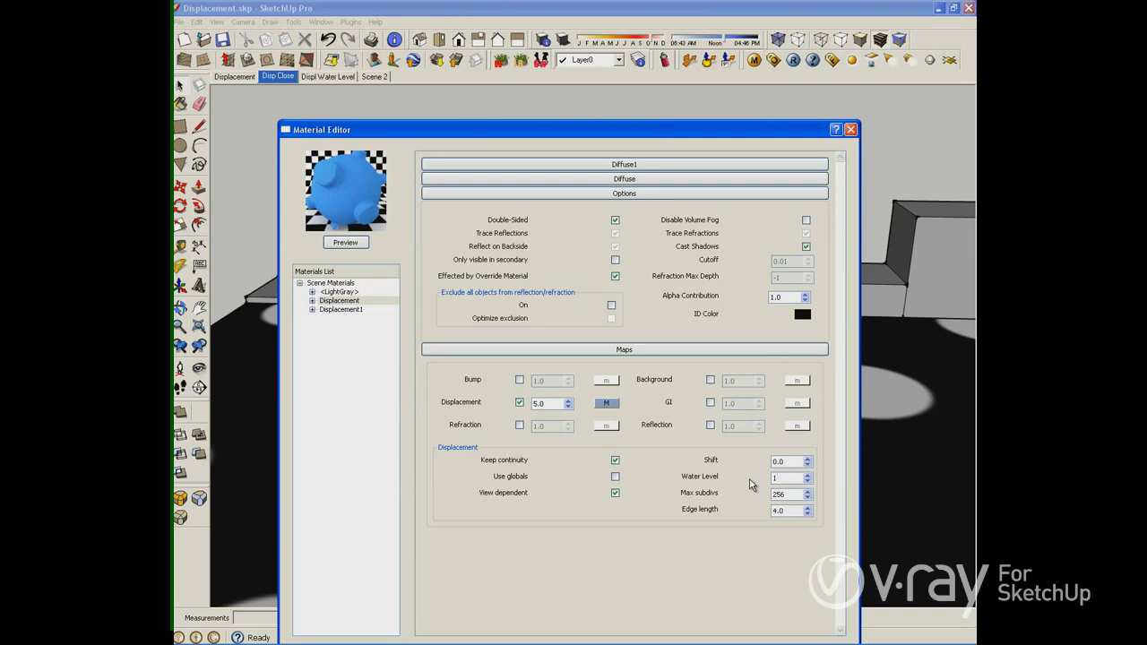
left_click(851, 129)
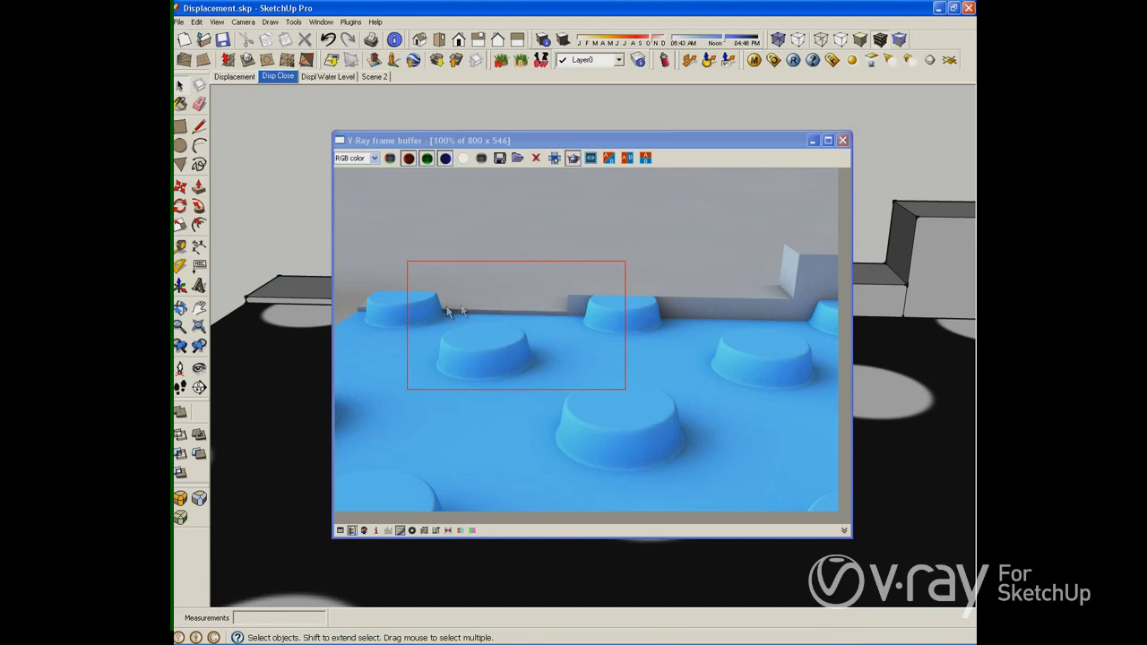
left_click(794, 62)
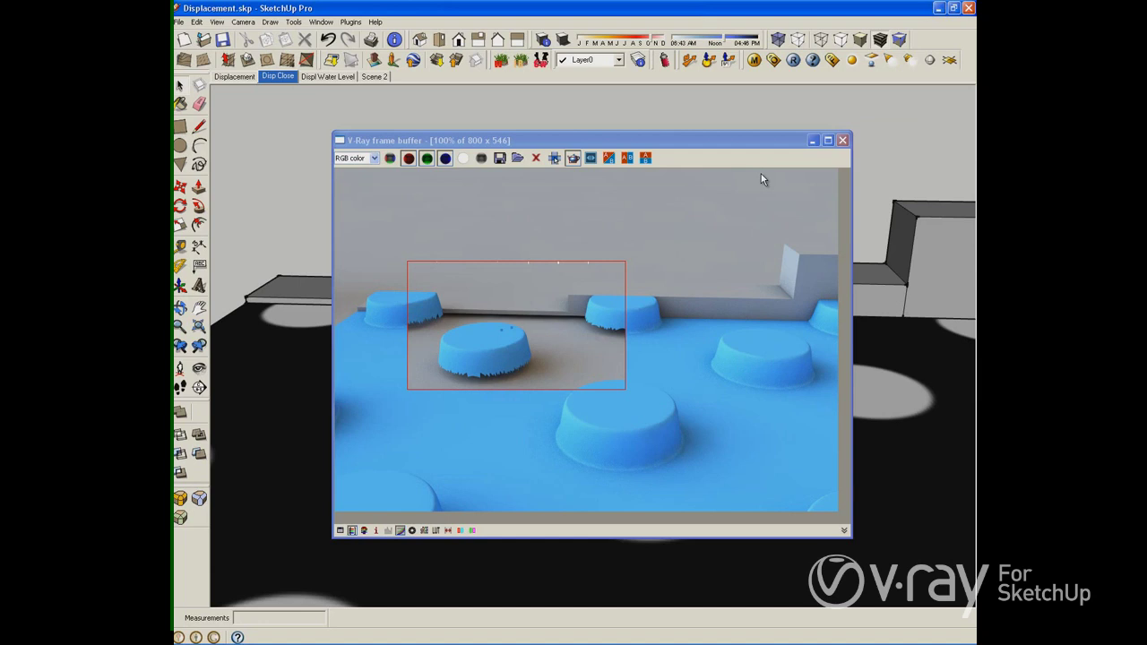
Examine the bump edges and the surrounding ground up close in the rendered region
left_click(450, 320)
scroll(450, 319, "up", 1)
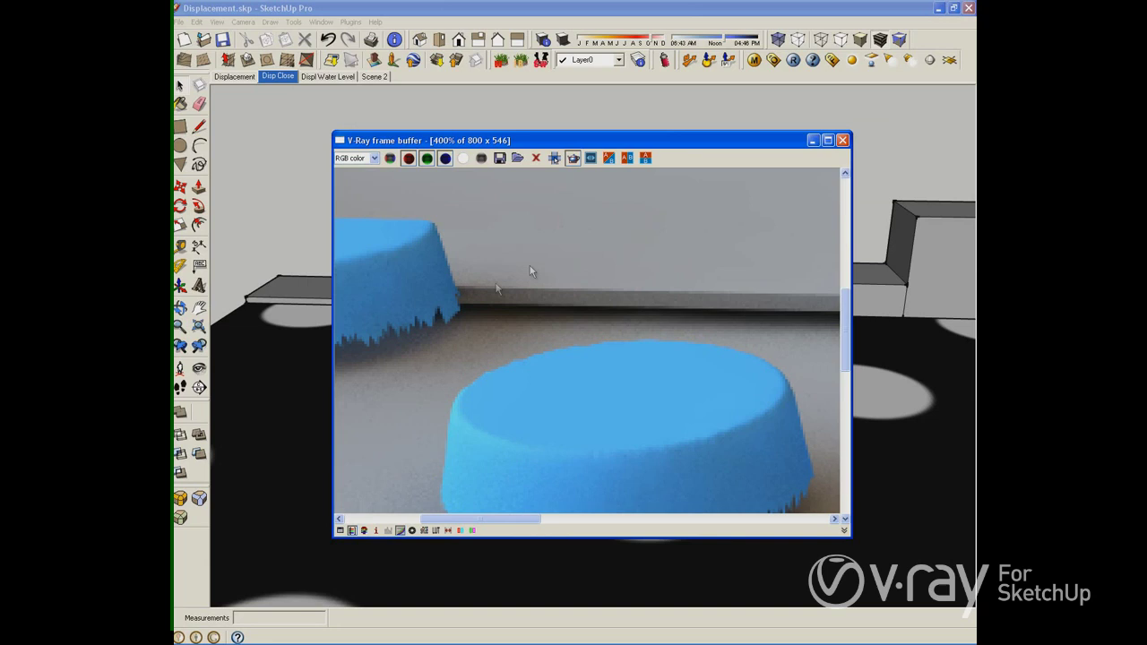
scroll(534, 260, "down", 1)
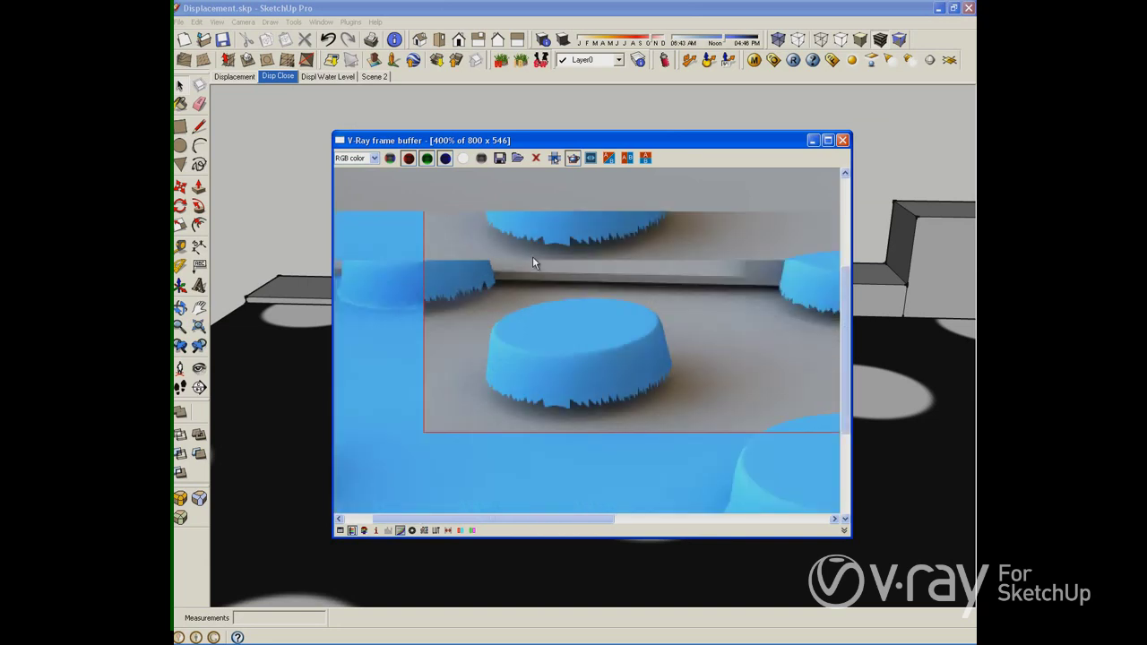
scroll(533, 256, "down", 2)
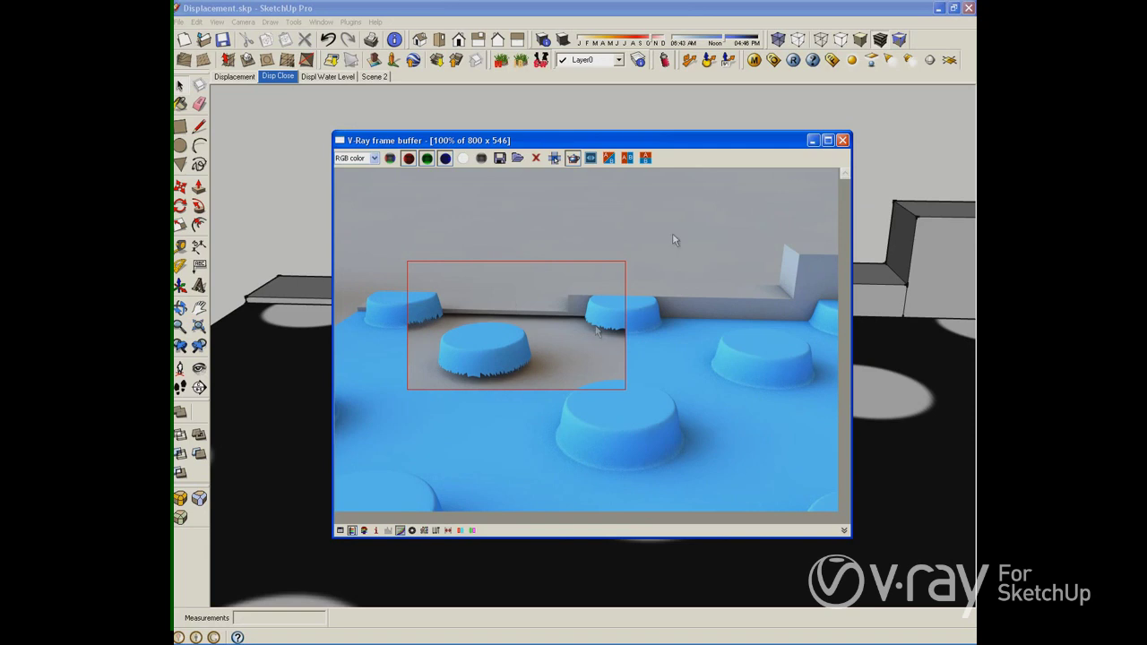
Raise the Displacement material's water level further and render the marked region again
left_click(748, 61)
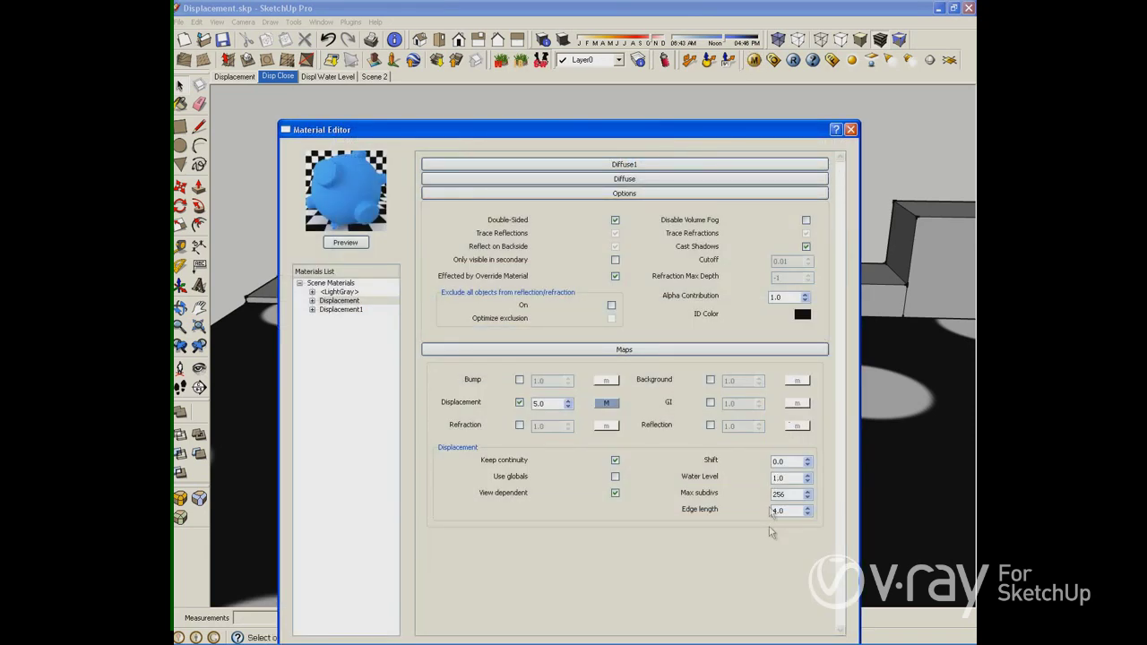
double_click(786, 481)
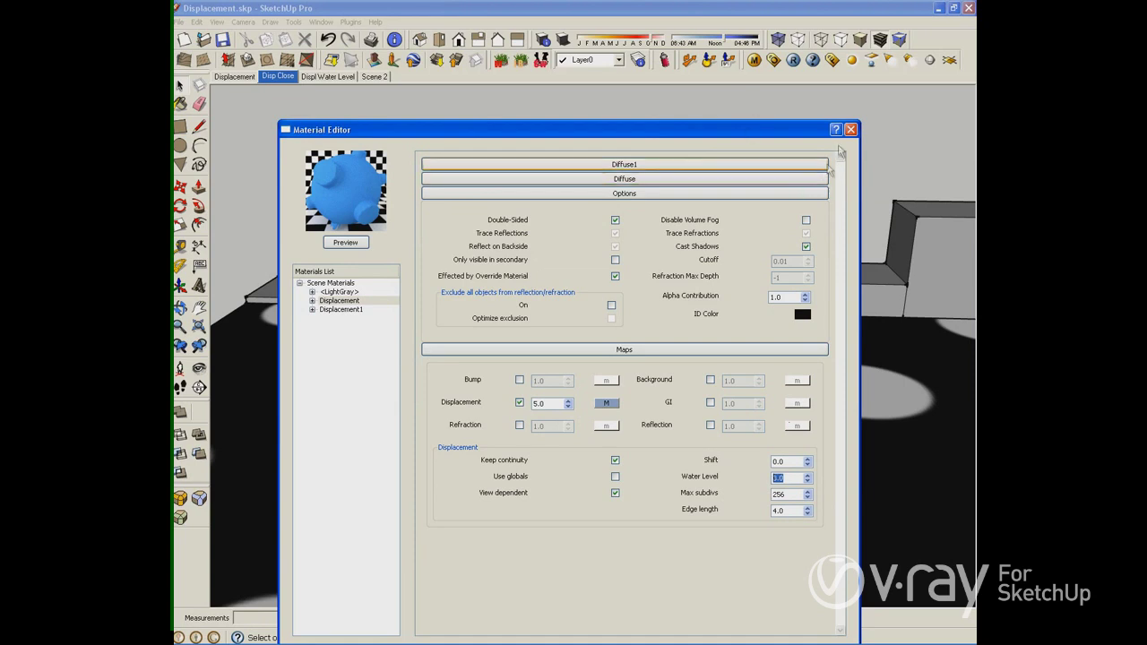
left_click(793, 60)
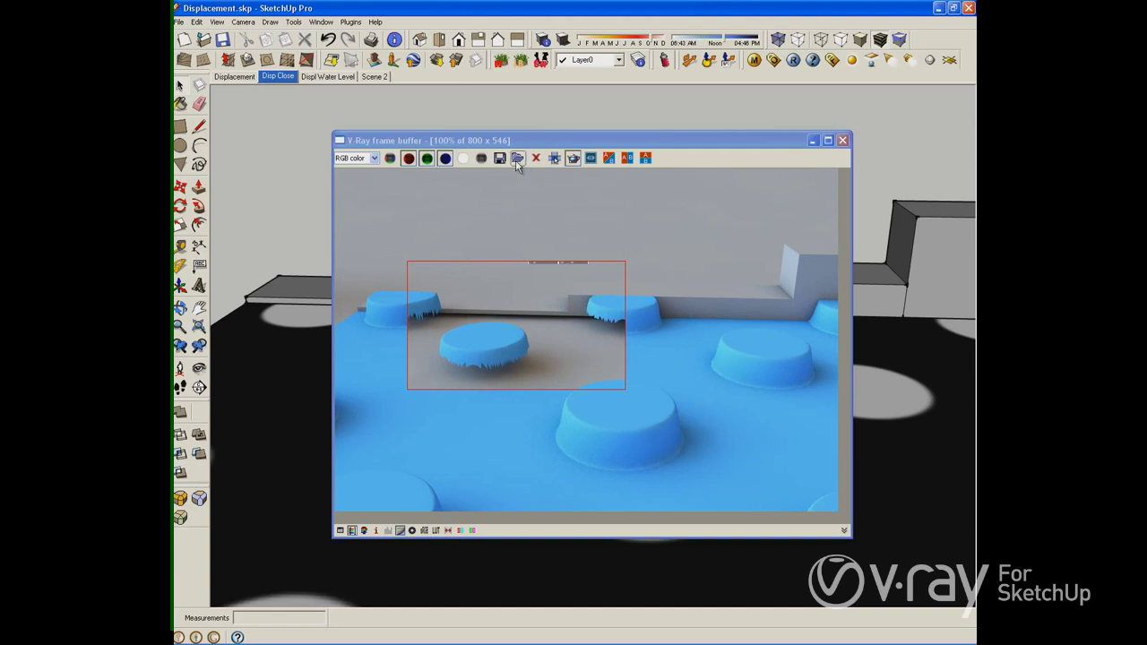
Turn off region rendering, switch to the Displ Water Level scene and render the lace plane
left_click(572, 158)
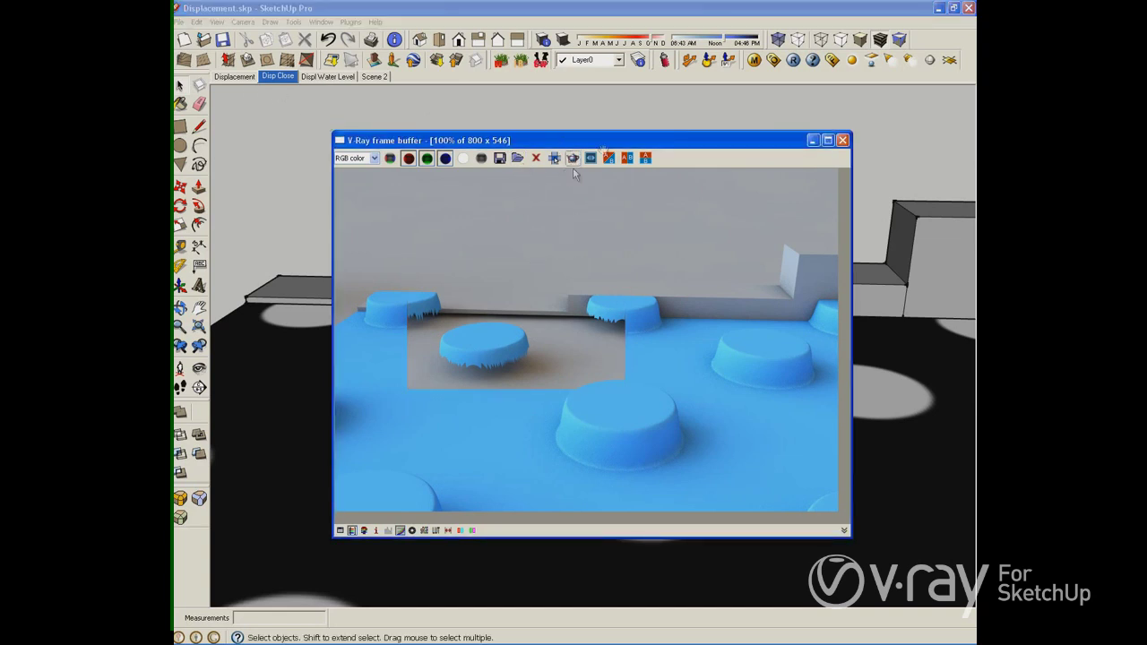
left_click(231, 79)
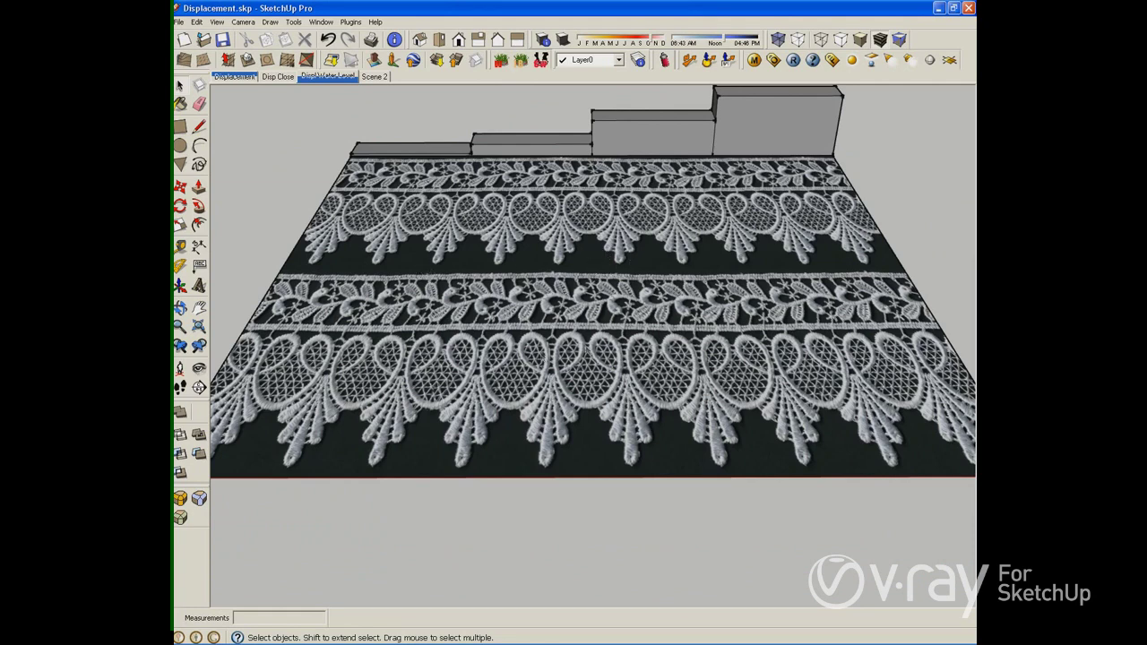
left_click(793, 59)
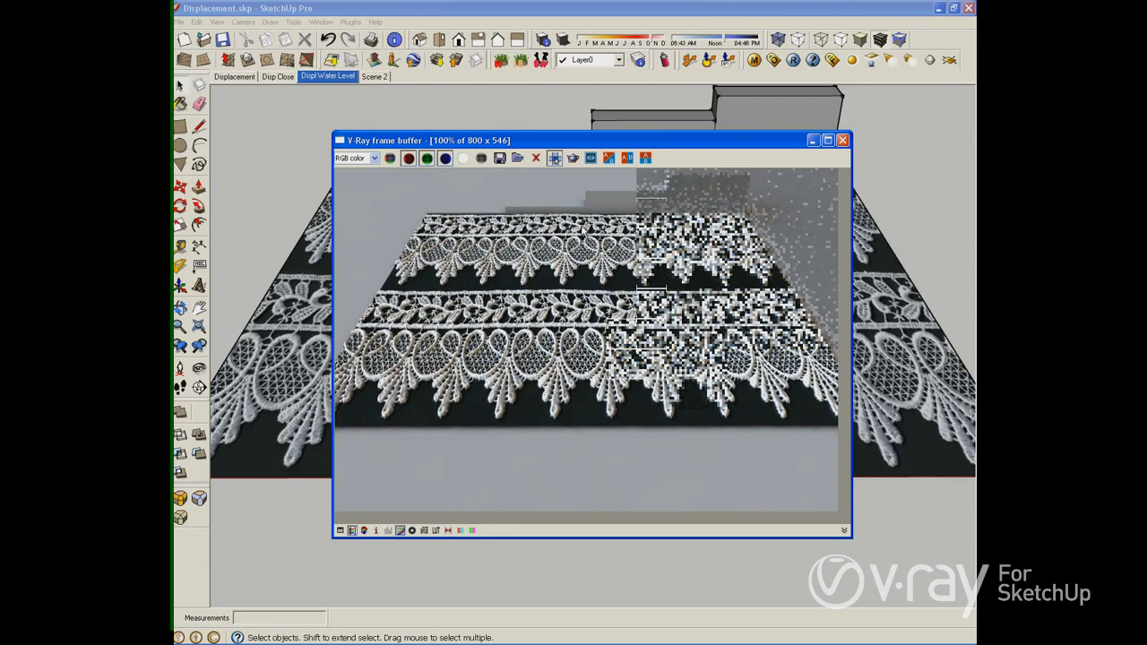
With a render region over the right half of the lace image, set the Displacement1 material's water level to 0.6 and render
left_click(573, 158)
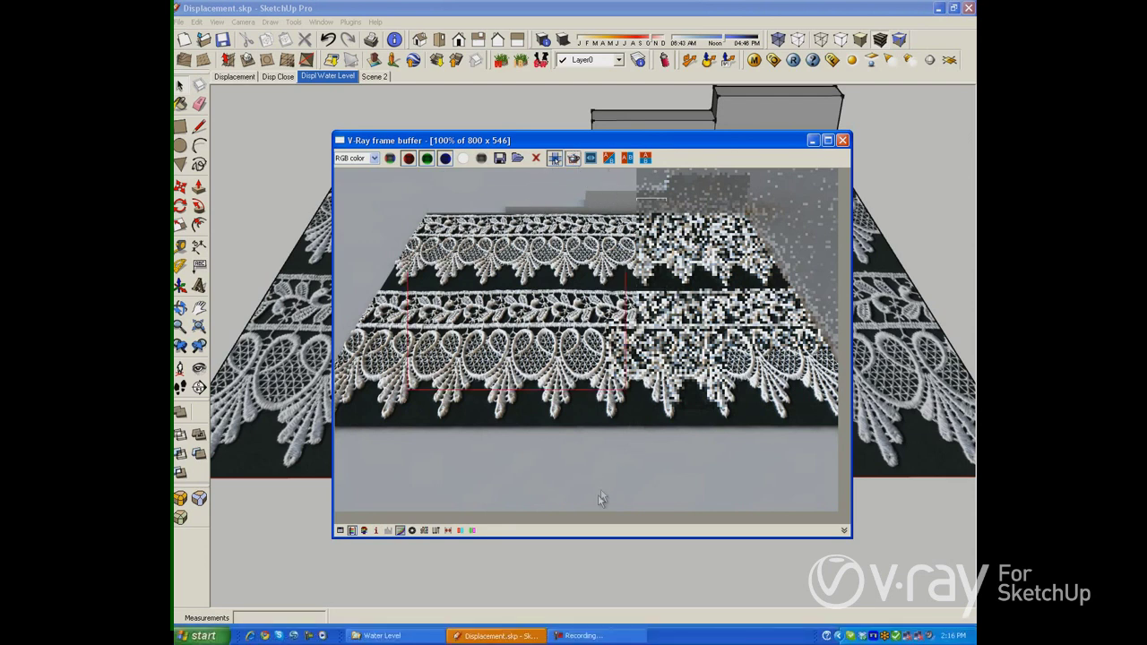
left_click_drag(598, 514, 858, 154)
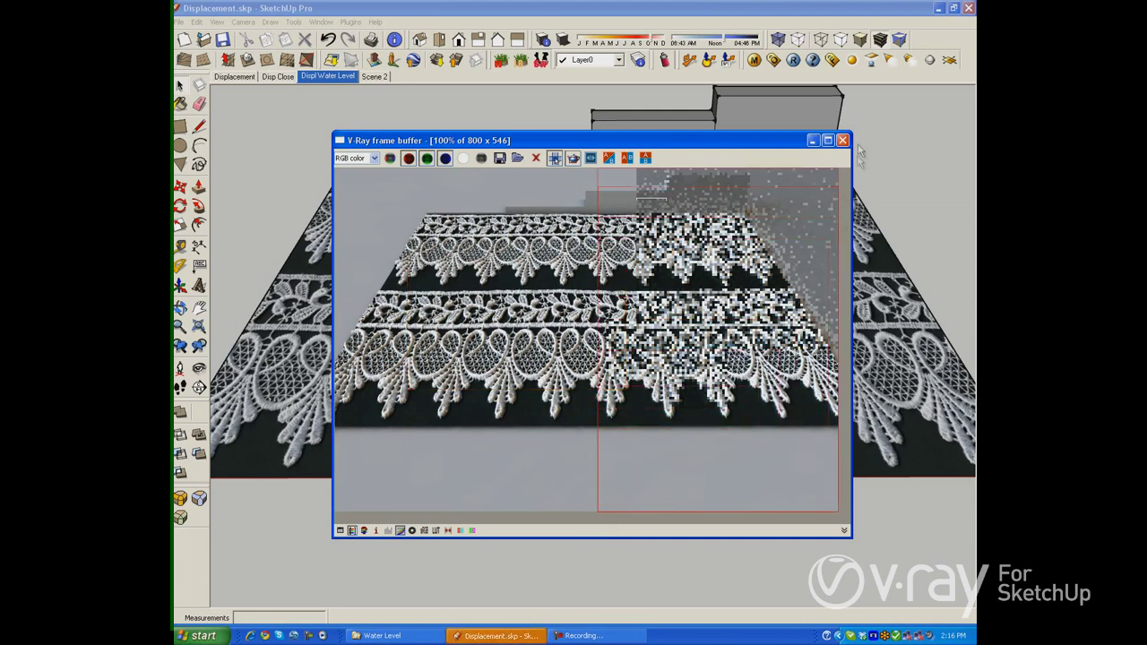
left_click(754, 59)
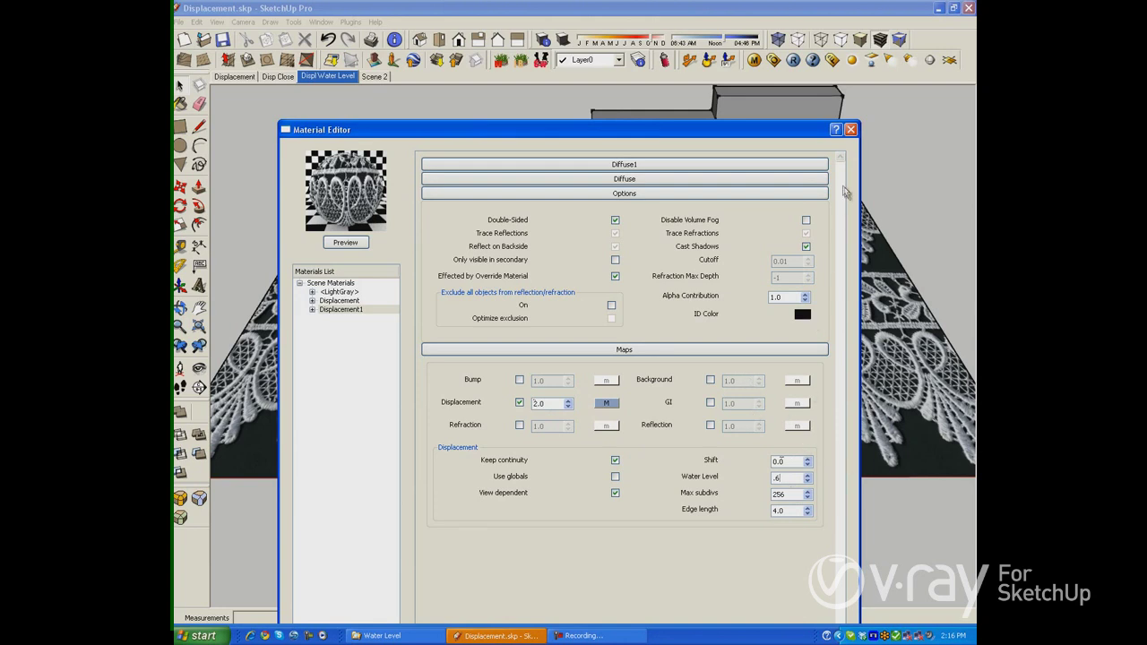
left_click(850, 130)
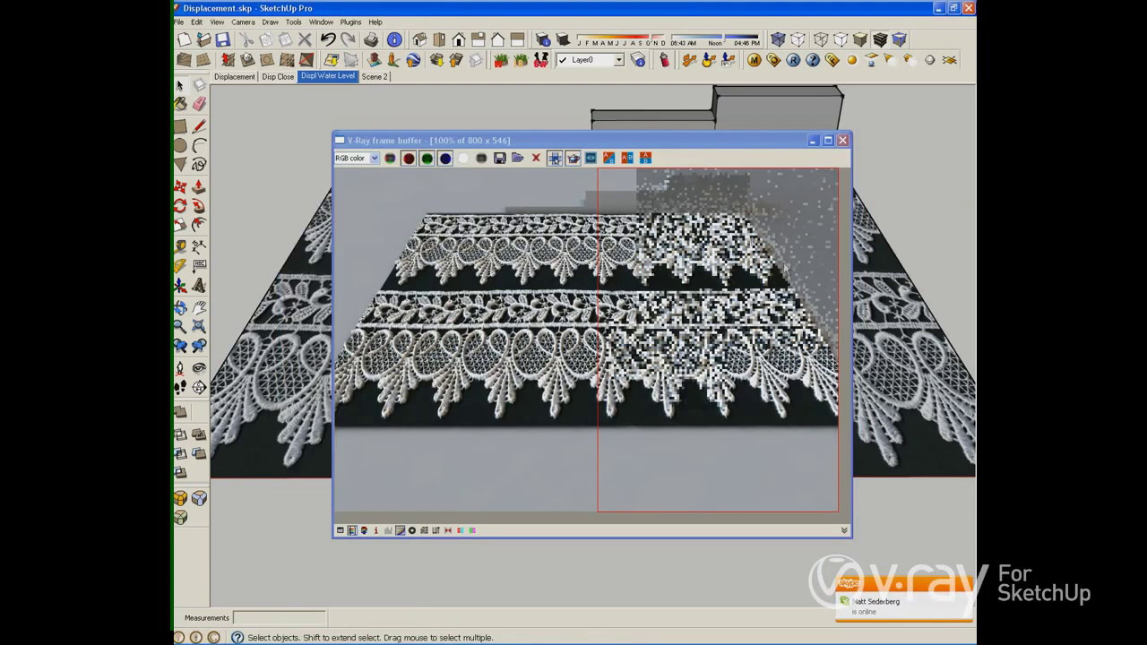
left_click(793, 60)
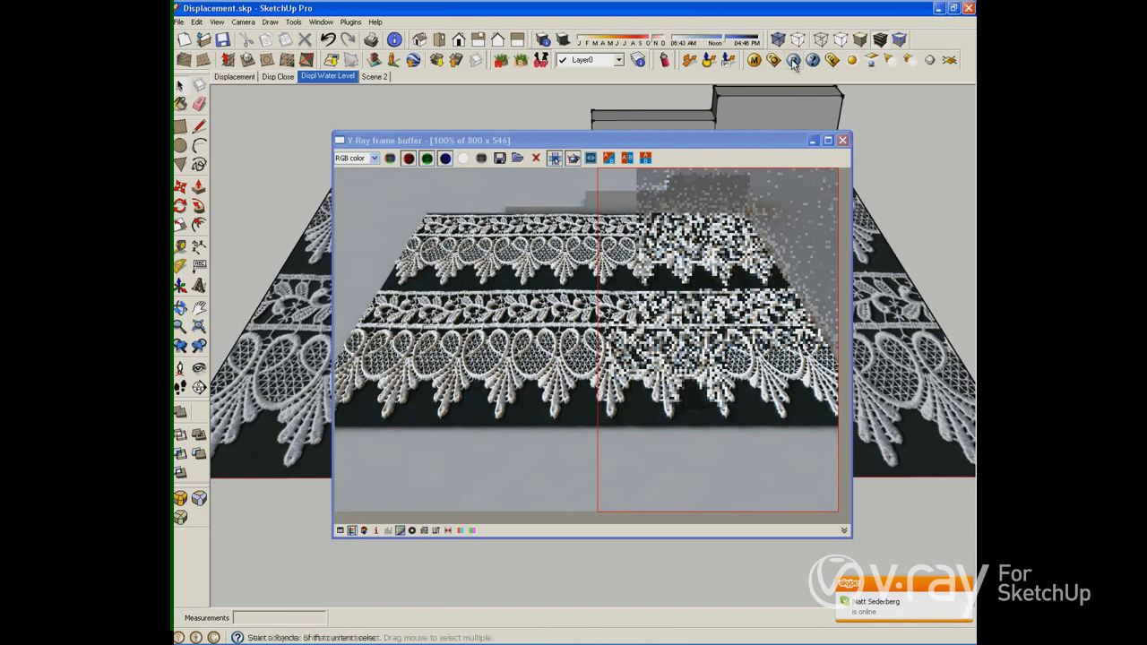